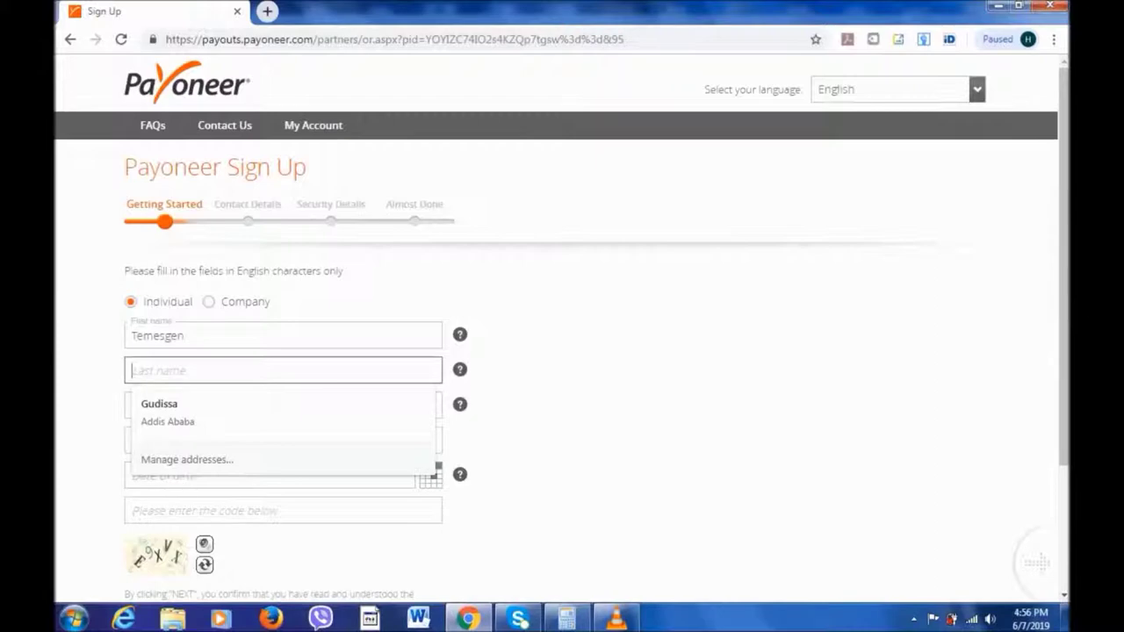
Add the surname to the First name field and enter the Last name.
left_click(184, 336)
type("bekele")
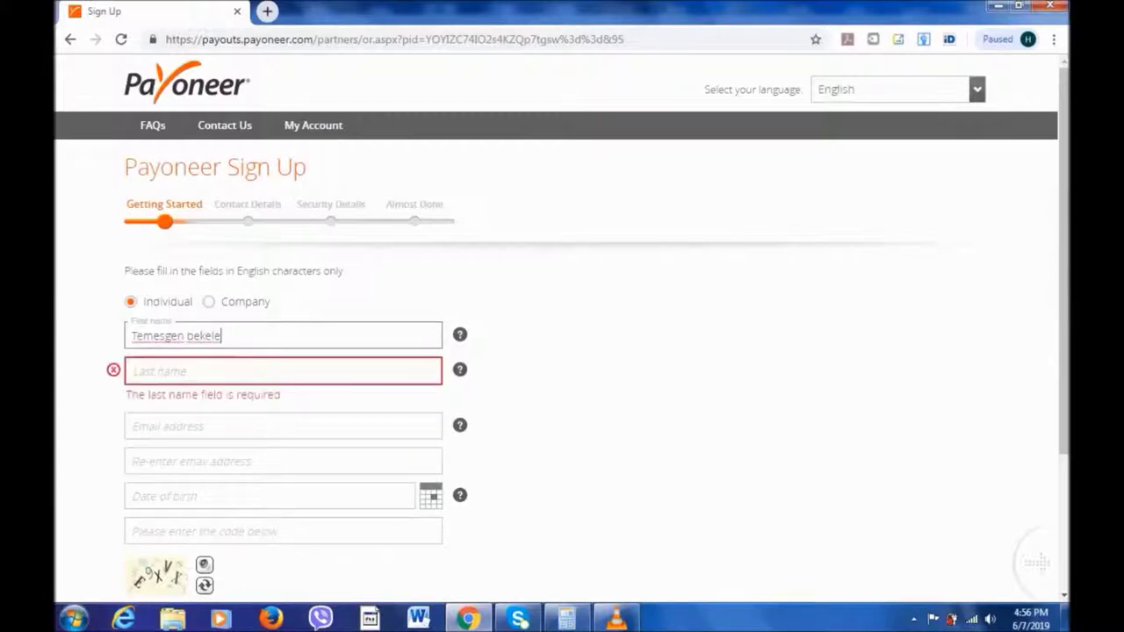
key("Tab")
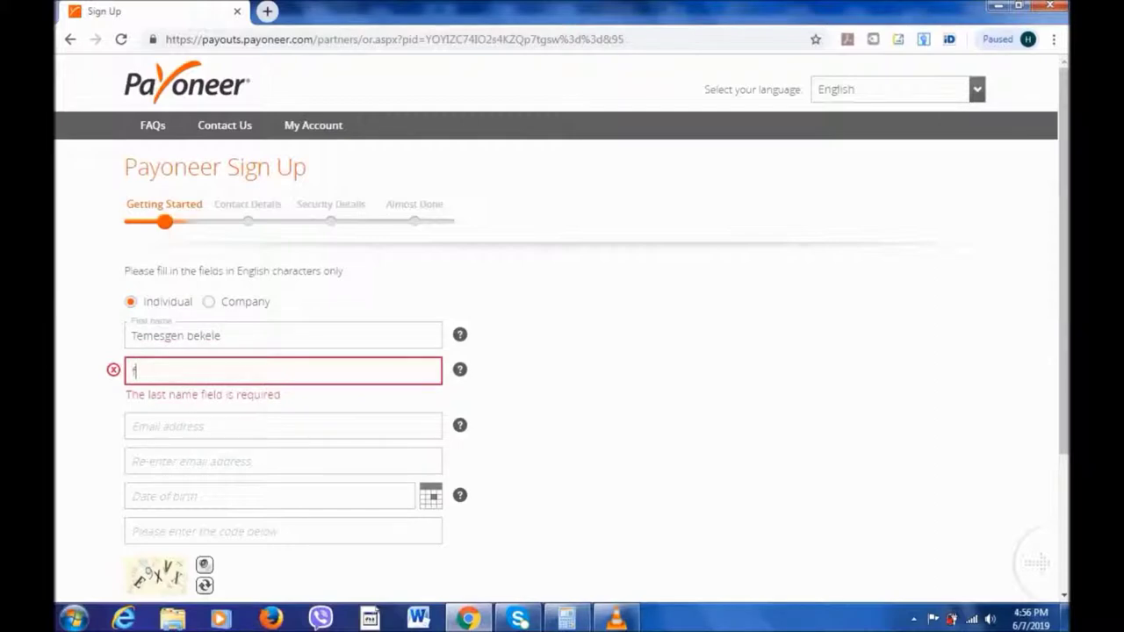
type("bekele")
Enter the email address, then confirm it using the matching autofill suggestion.
left_click(283, 405)
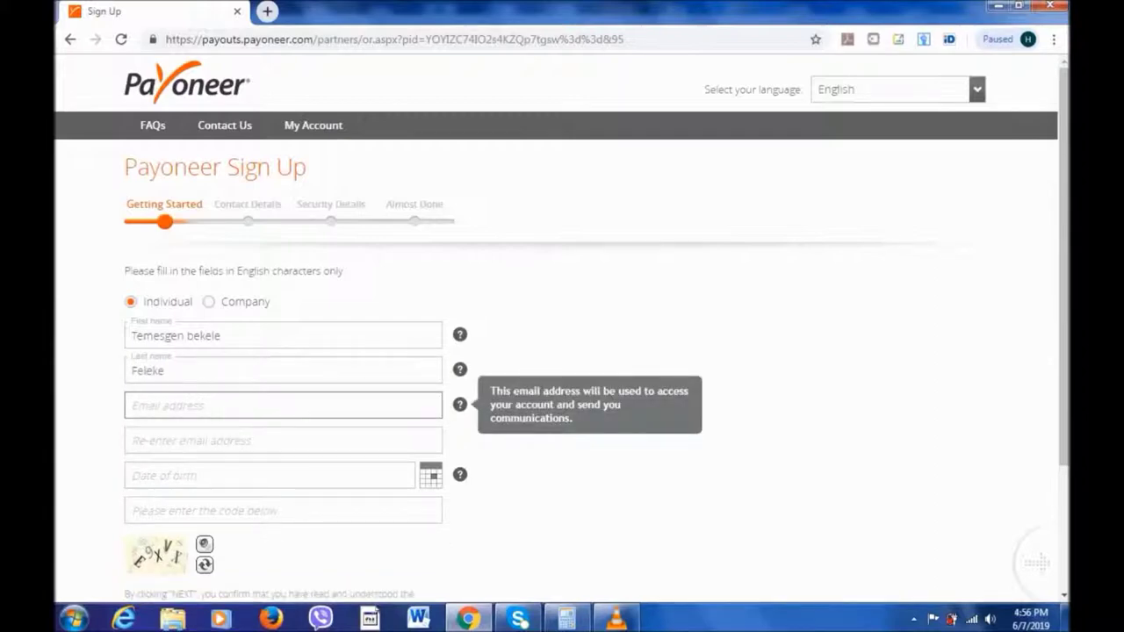
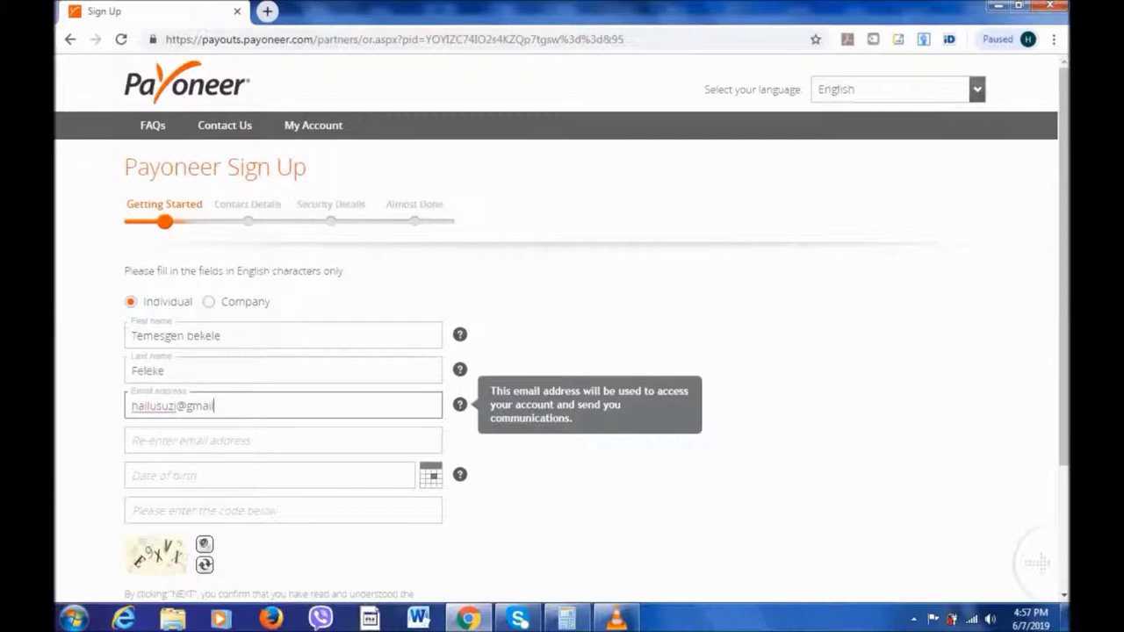
left_click(283, 440)
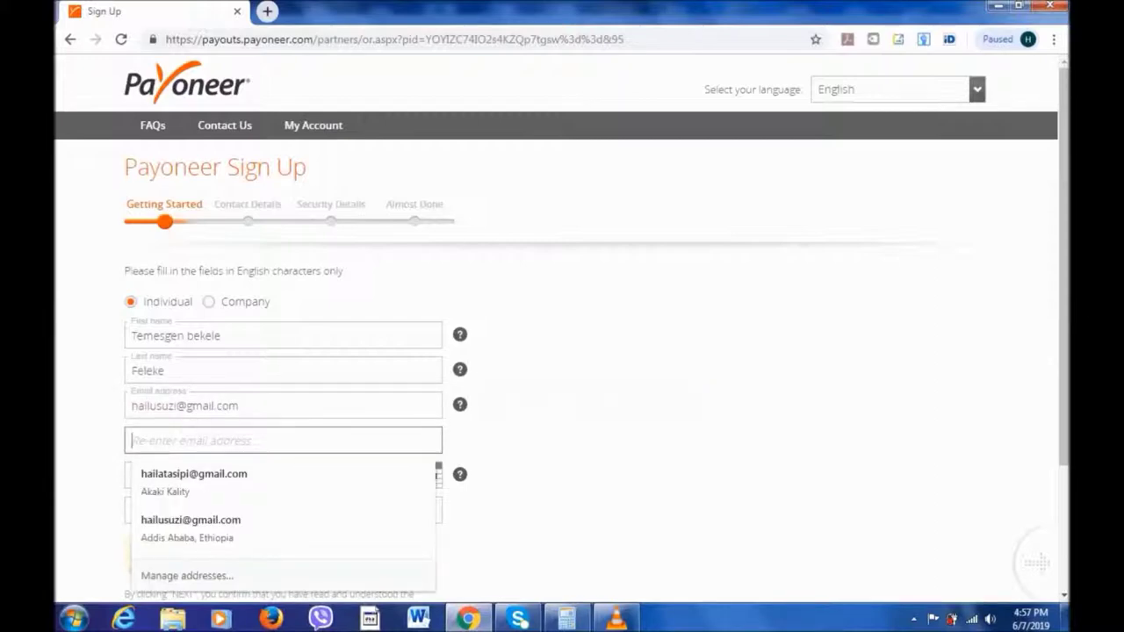
type("hailu")
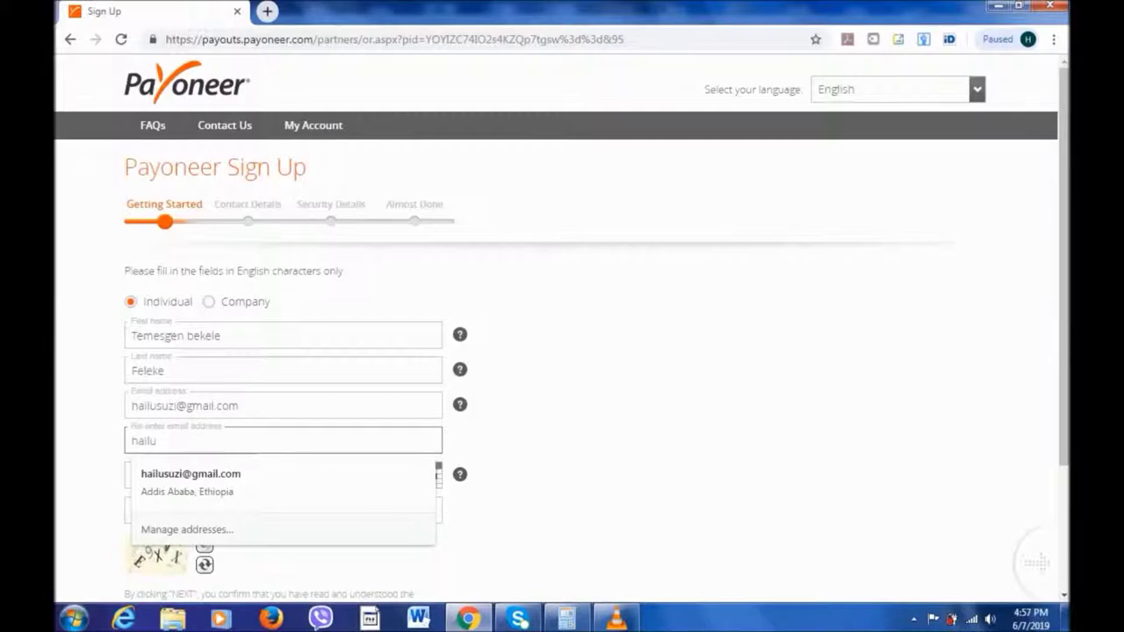
left_click(191, 473)
left_click(431, 475)
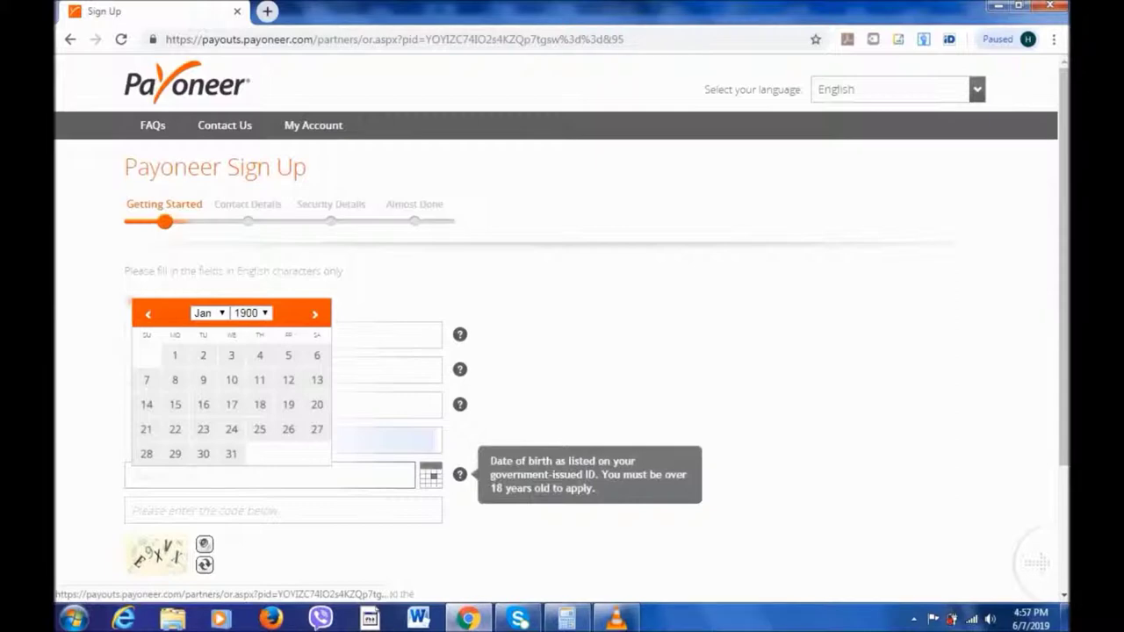
Set the birth year to 1989 and fill in the captcha security code.
left_click(252, 312)
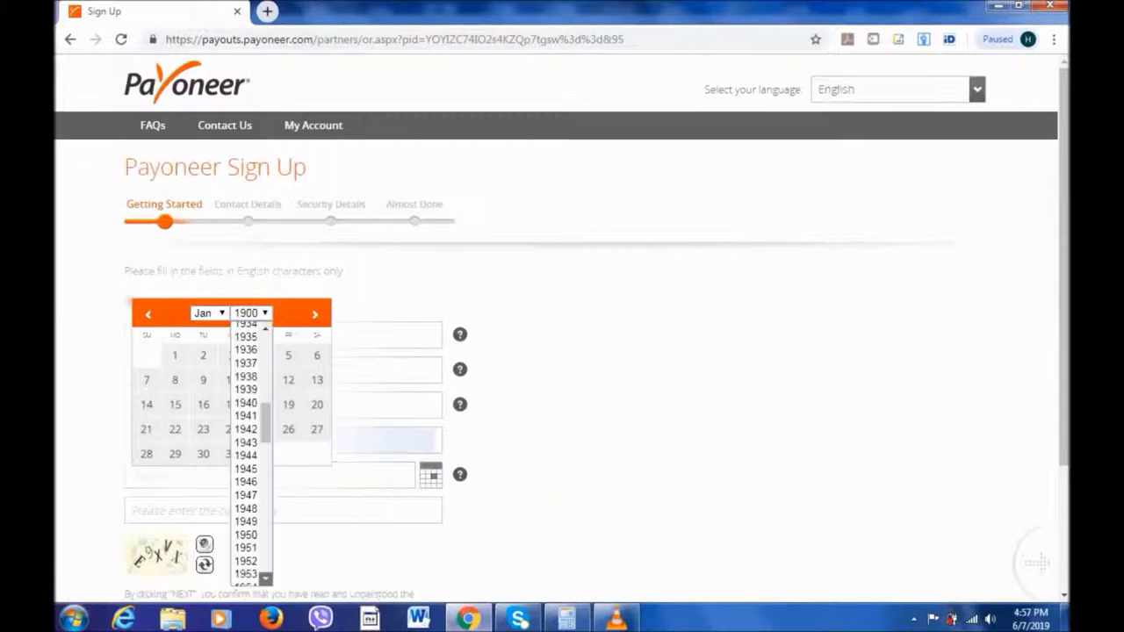
scroll(252, 448, "down", 10)
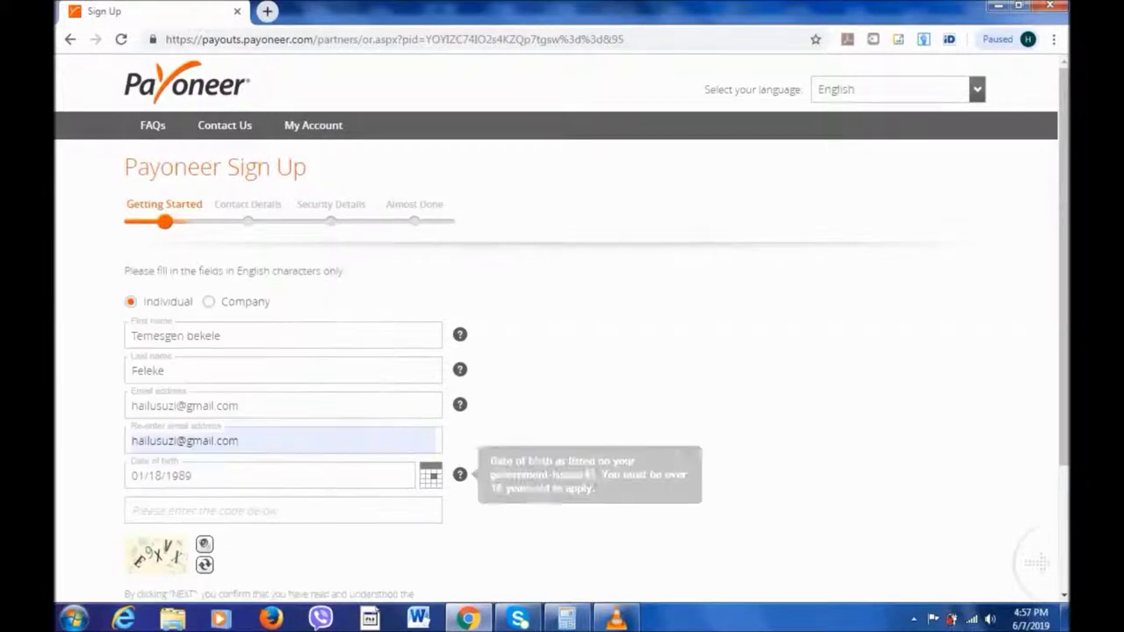
scroll(562, 351, "down", 3)
left_click(283, 391)
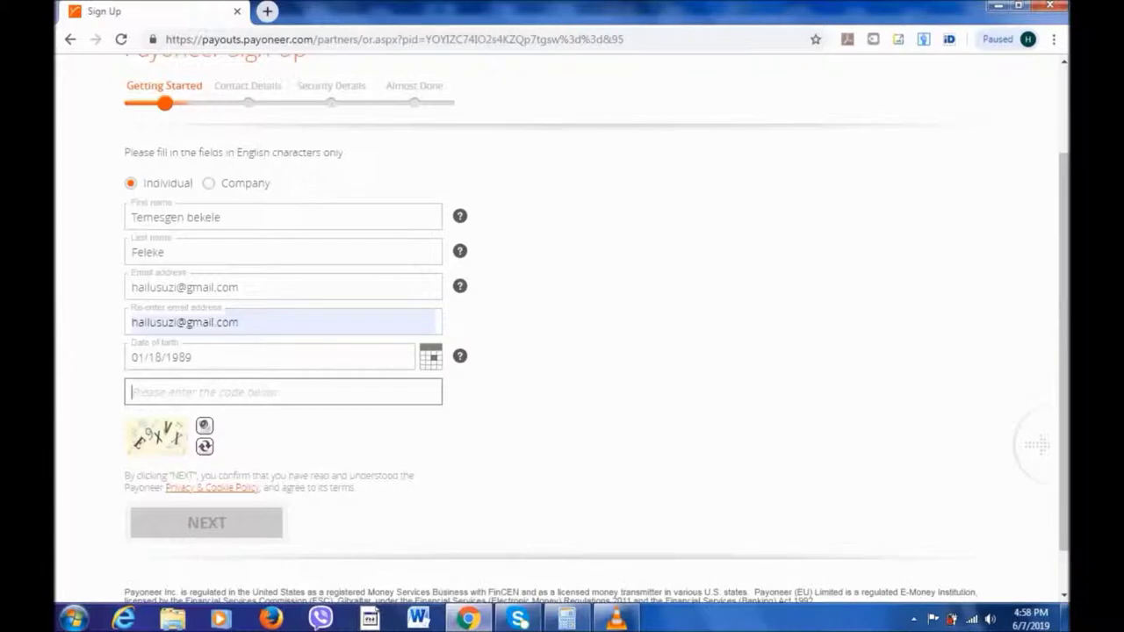
type("E9XV")
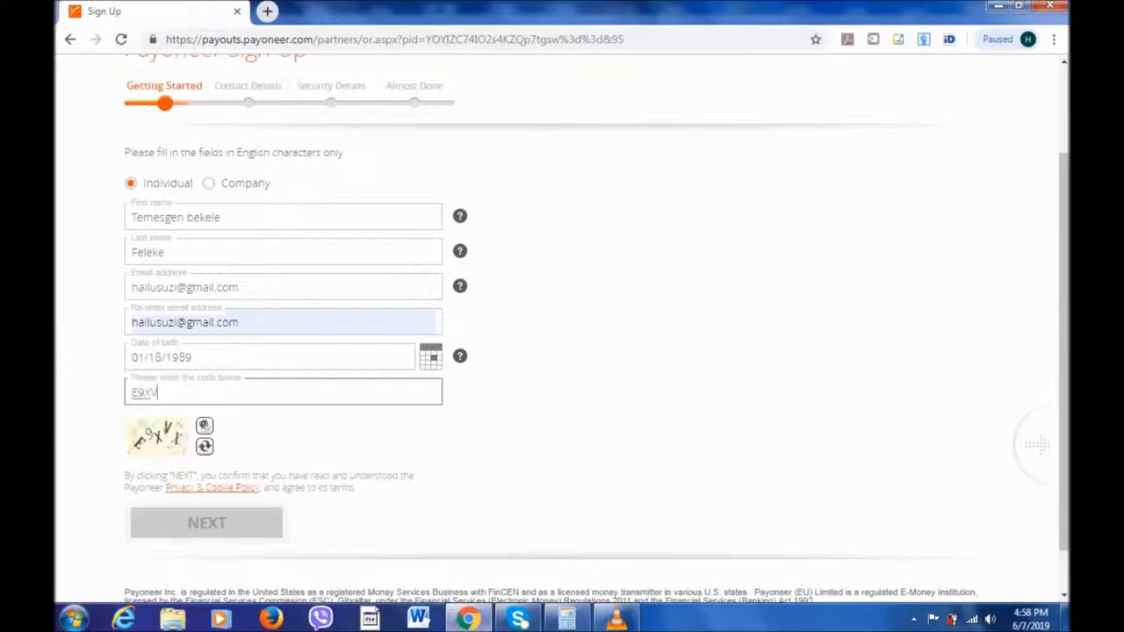
type("X")
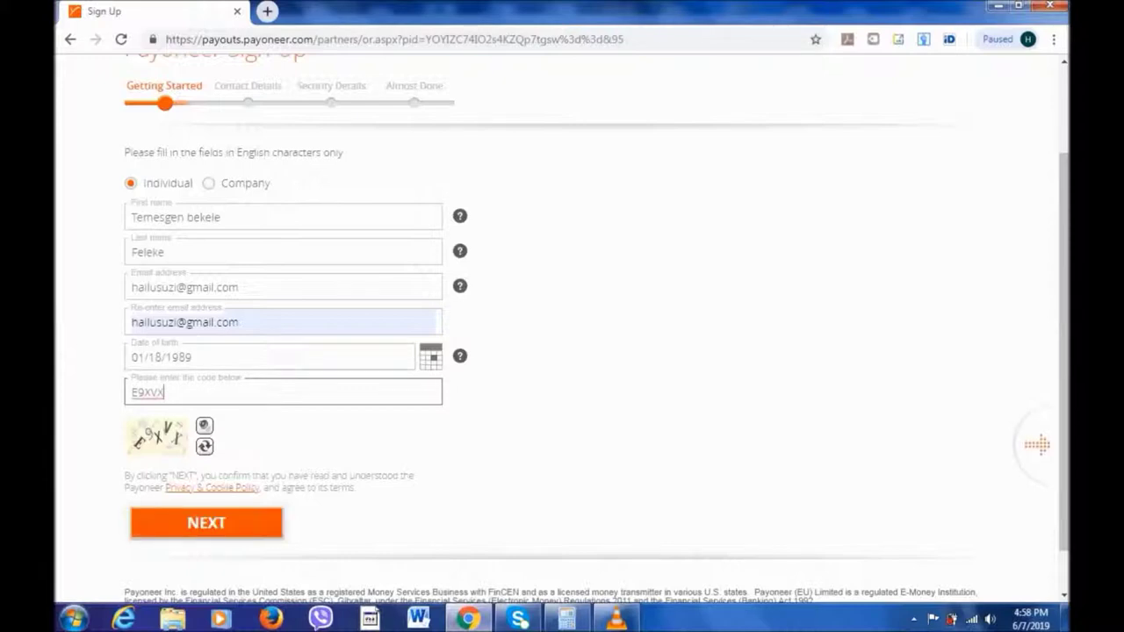
key("Tab")
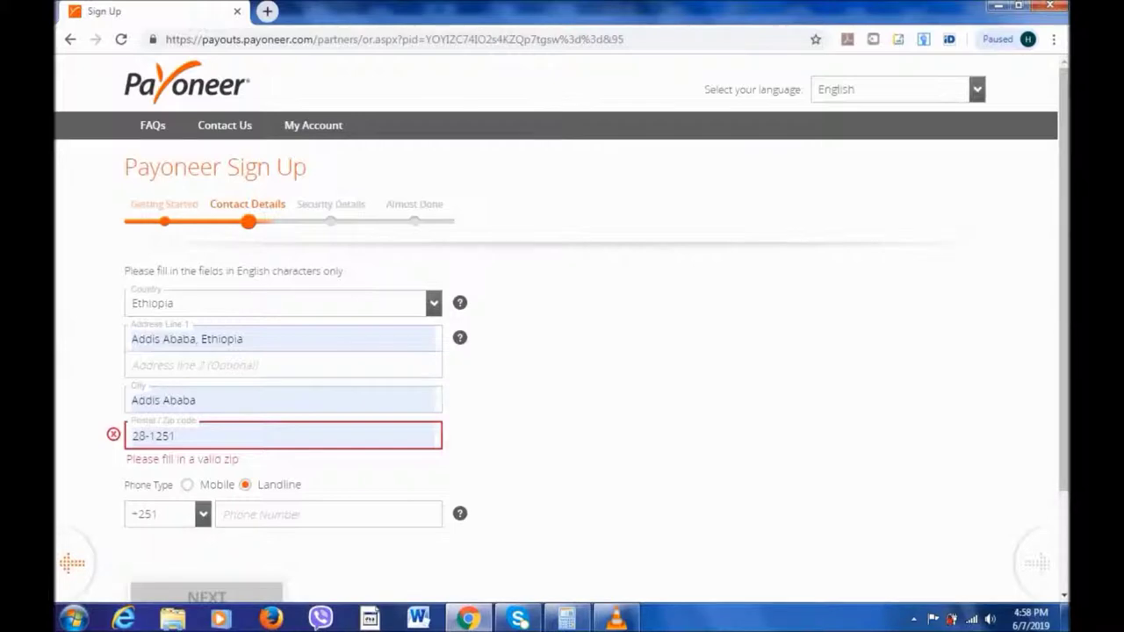
Replace the autofilled text in Address Line 1 with the new street name.
left_click(243, 339)
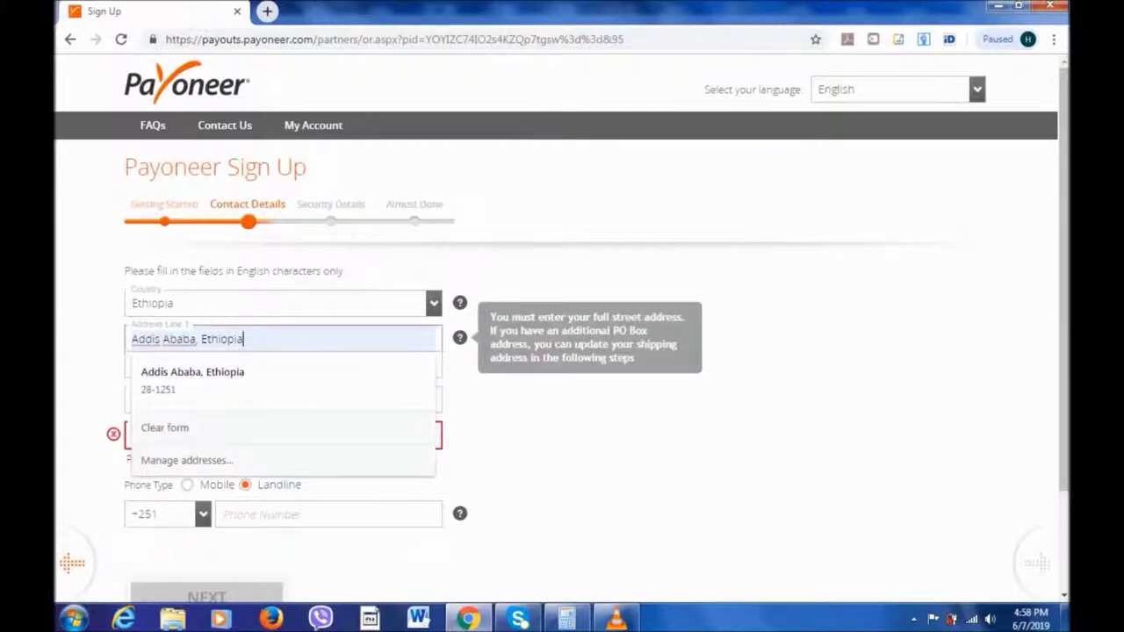
key("BackSpace")
key("BackSpace")
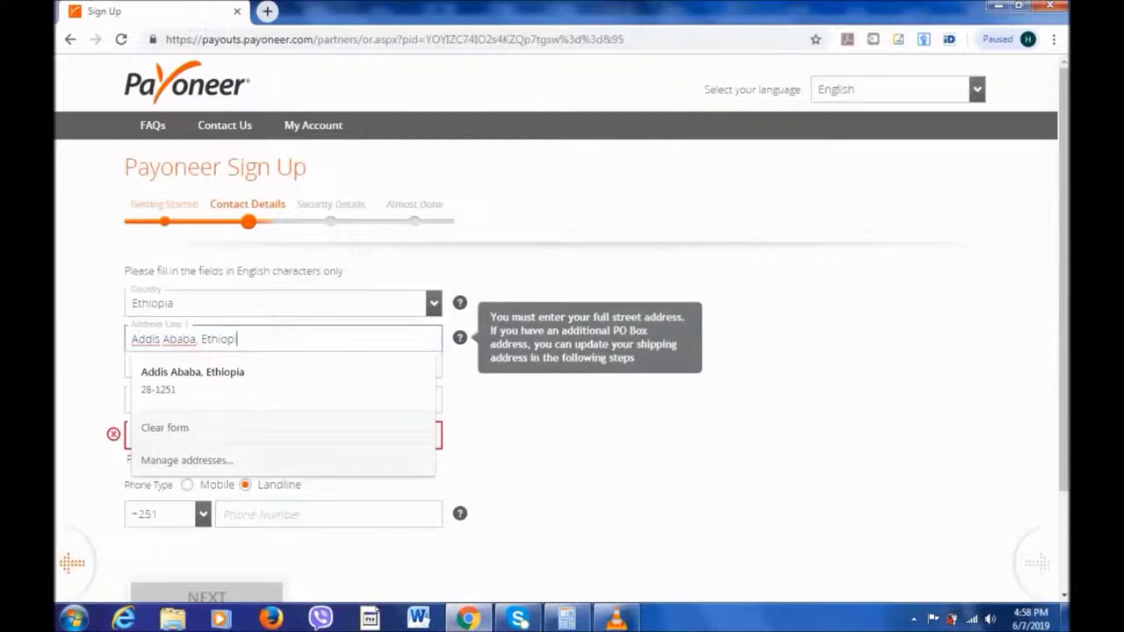
key("BackSpace")
key("BackSpace")
key("BackSpace")
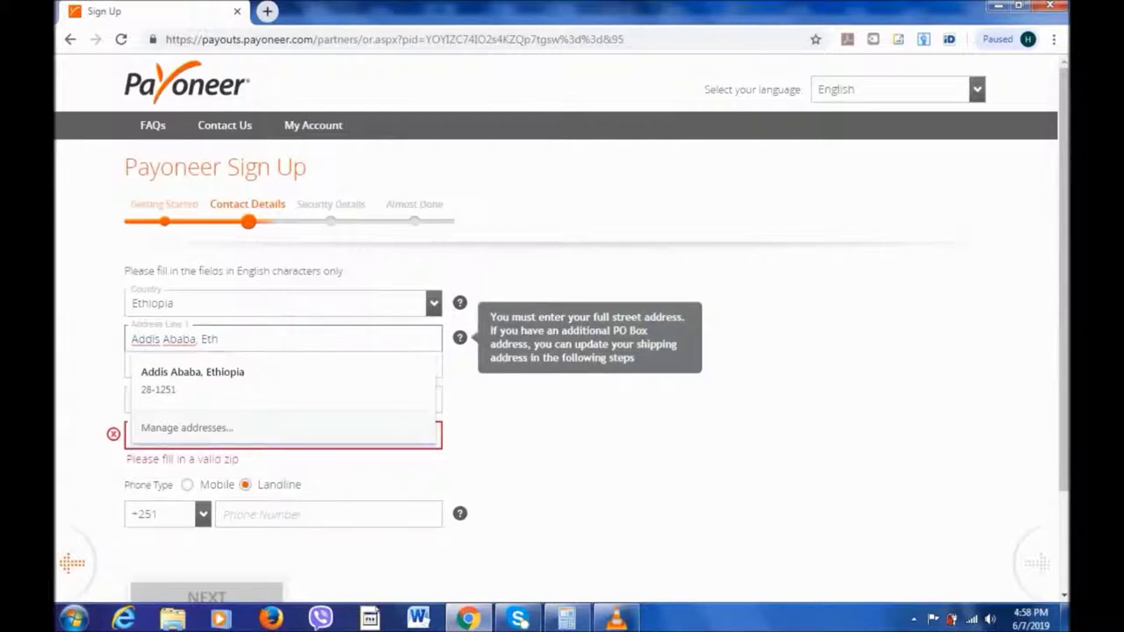
key("Down")
key("Return")
type("e keranyo")
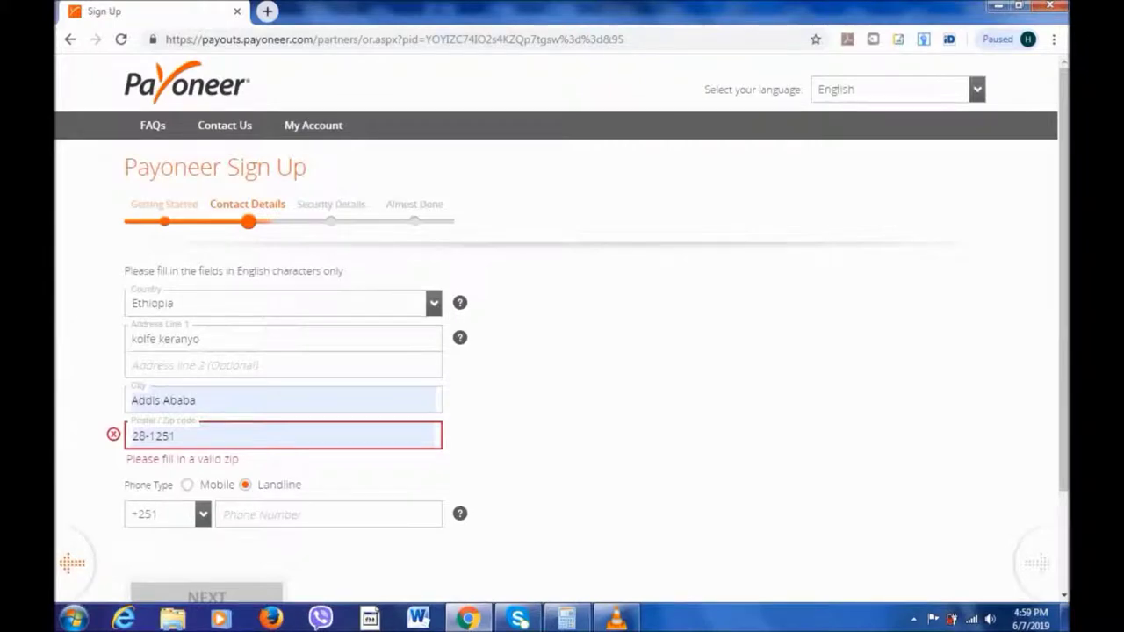
left_click(328, 515)
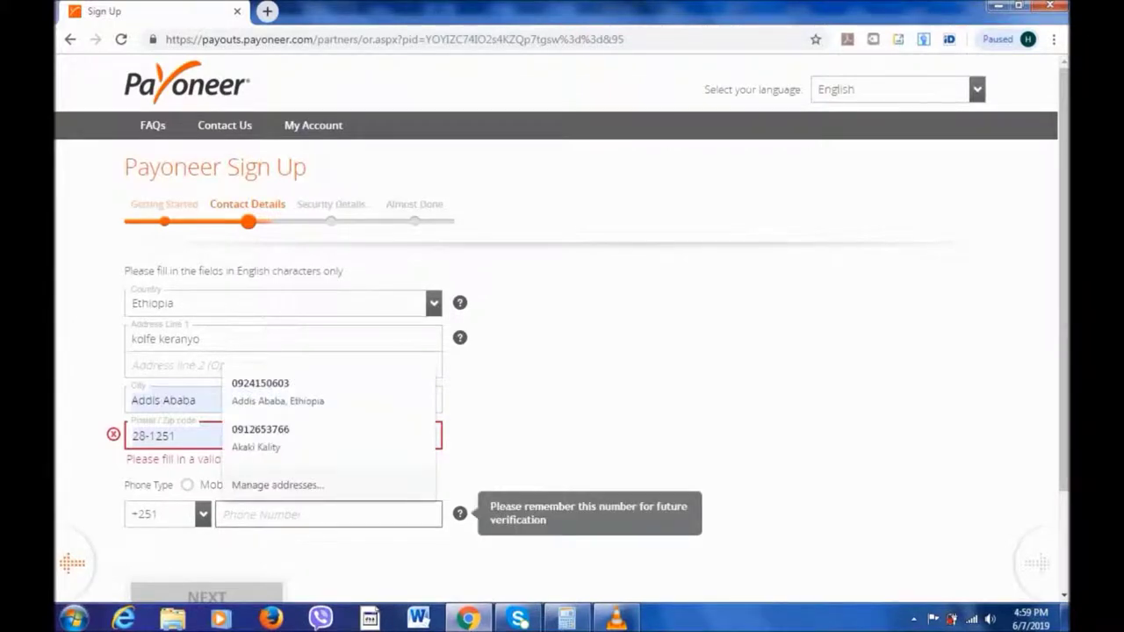
Enter the phone number, keeping +251 as the country code.
key("Tab")
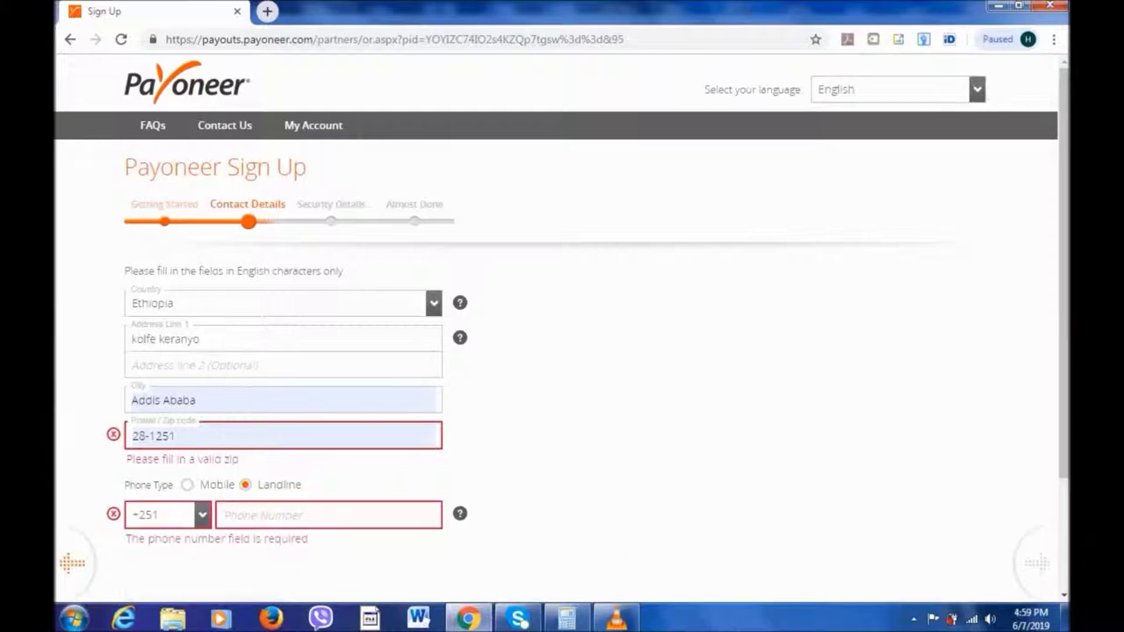
left_click(329, 514)
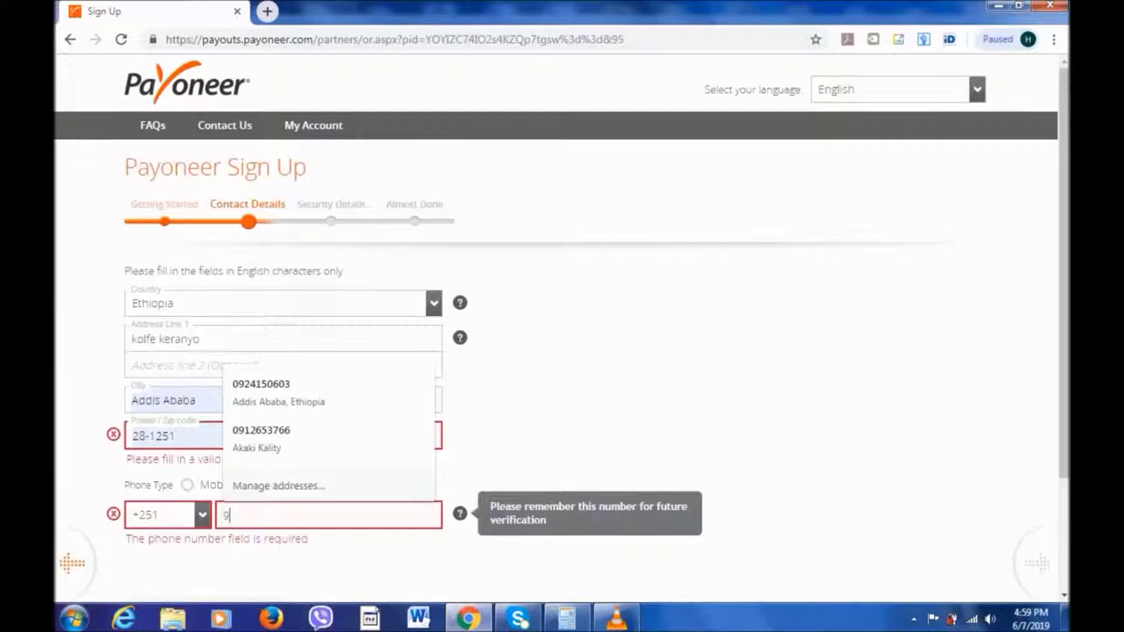
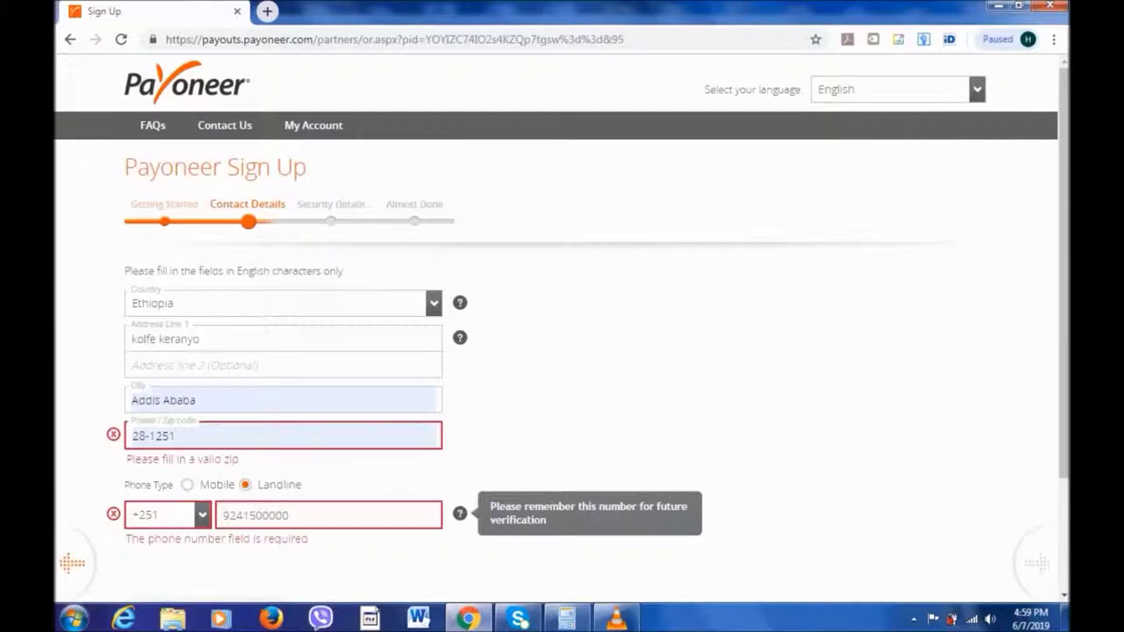
scroll(563, 334, "down", 1)
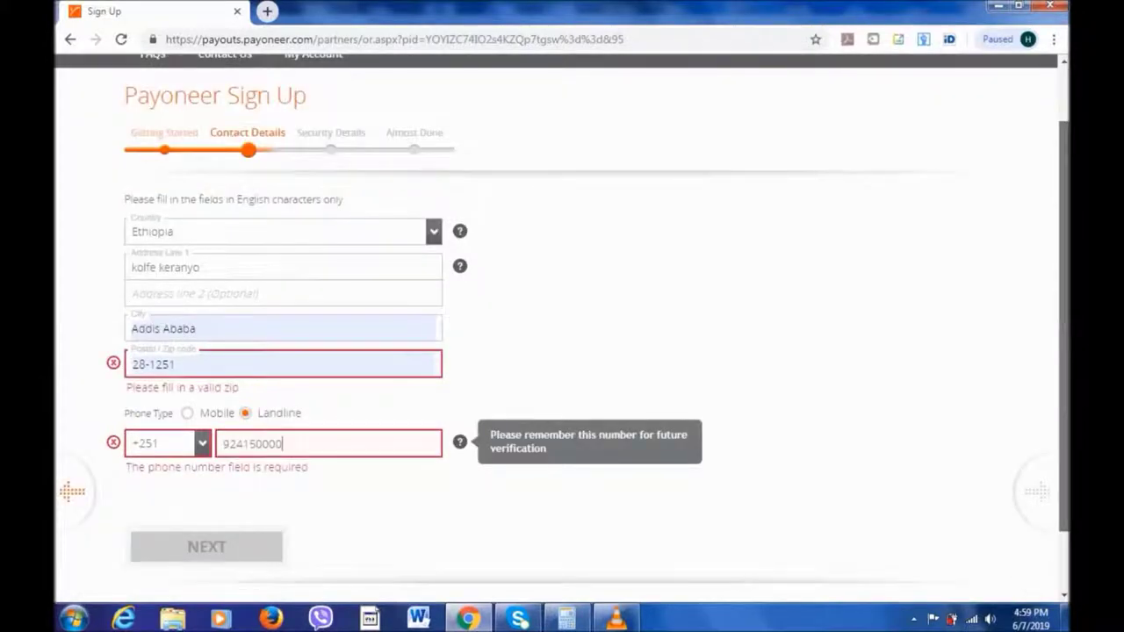
key("shift+Tab")
key("alt+Down")
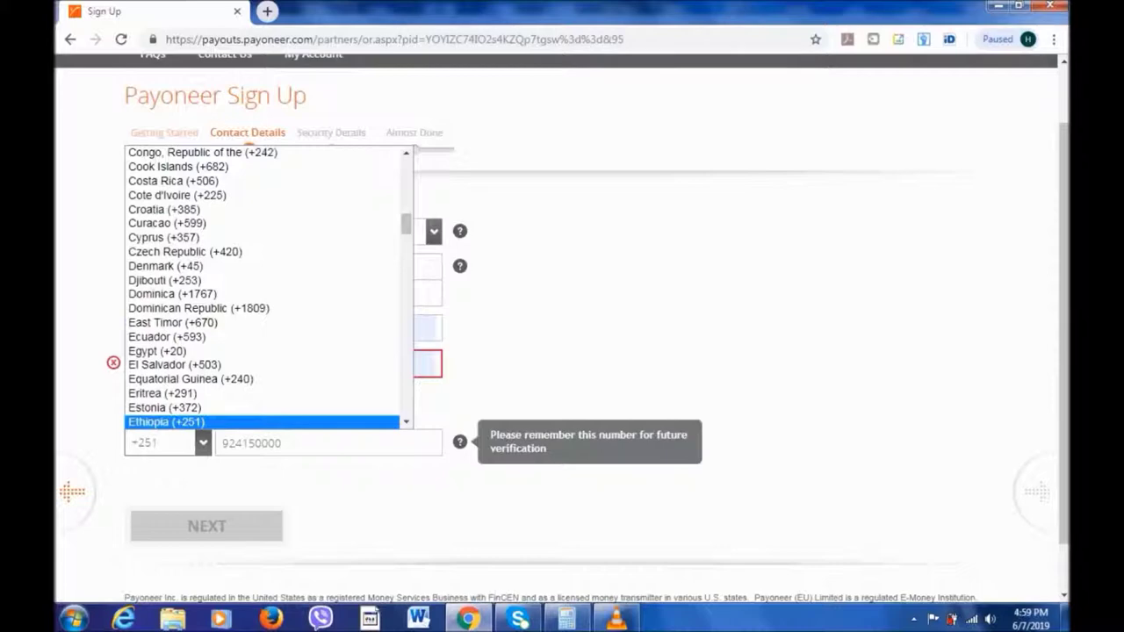
key("Return")
key("shift+Tab")
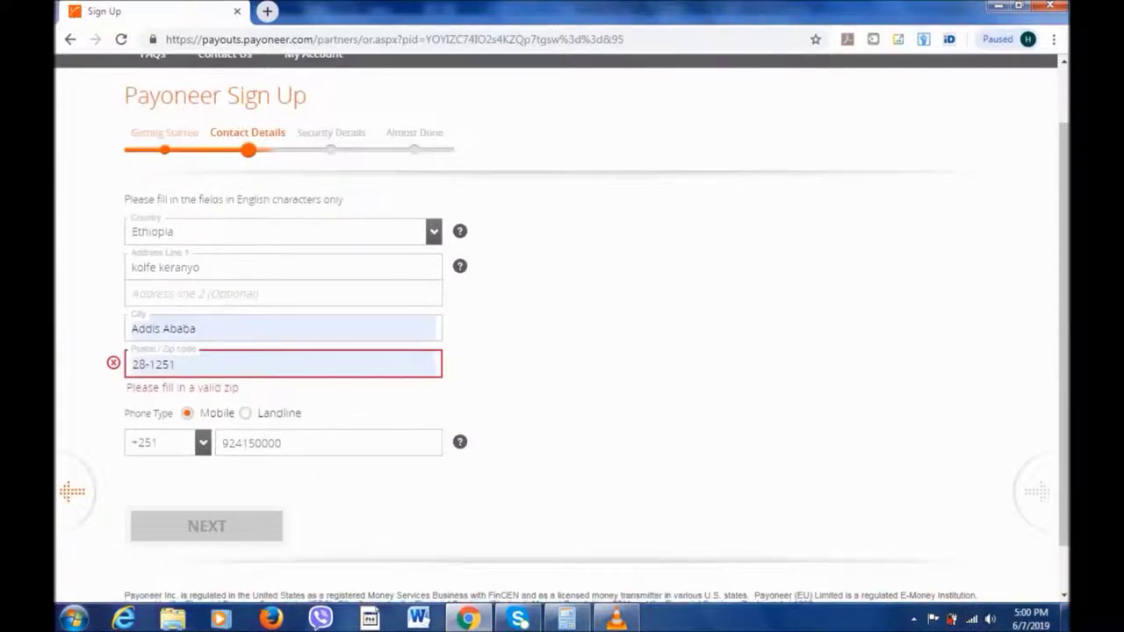
scroll(562, 327, "up", 1)
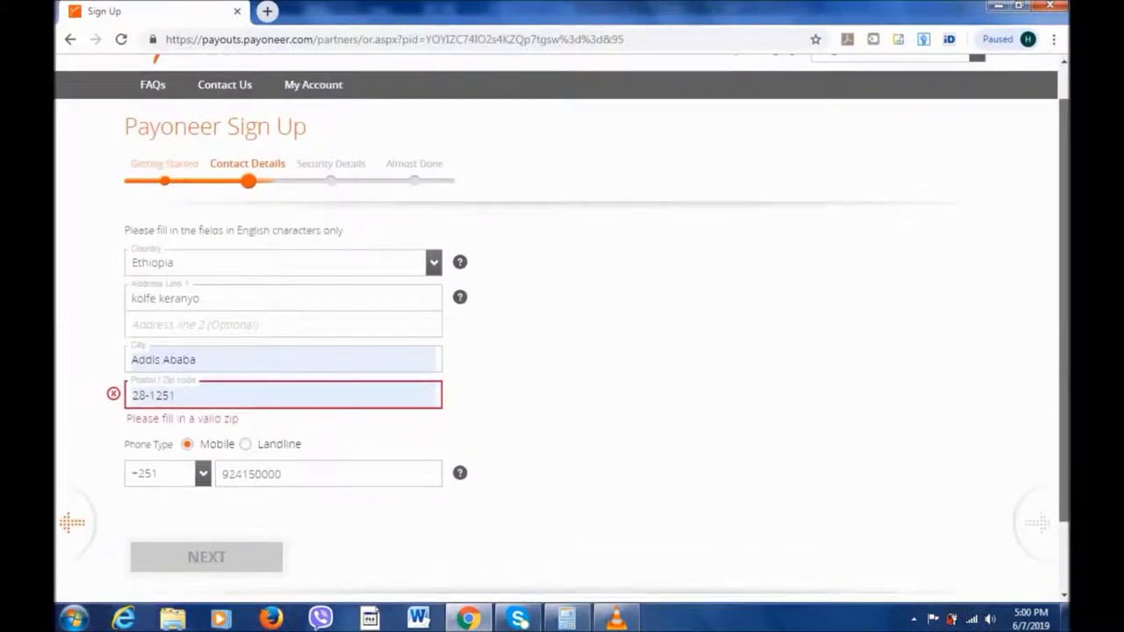
scroll(562, 327, "up", 1)
Remove the extra prefix from the postal code so it reads 1251, and continue to Security Details.
left_click(154, 403)
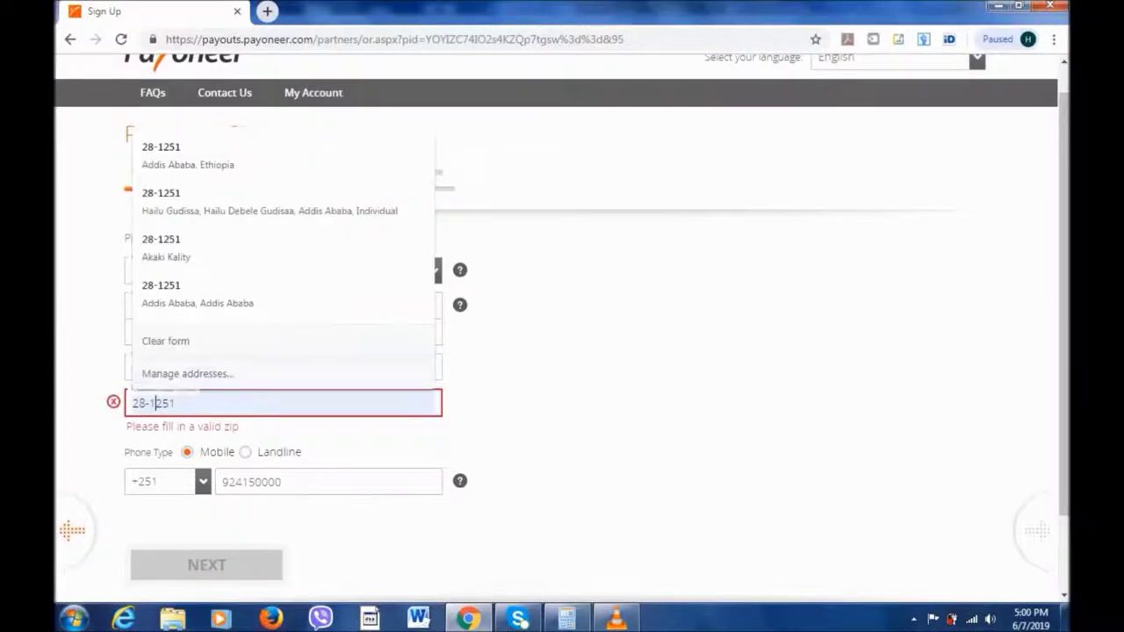
key("BackSpace")
key("BackSpace")
key("BackSpace")
key("BackSpace")
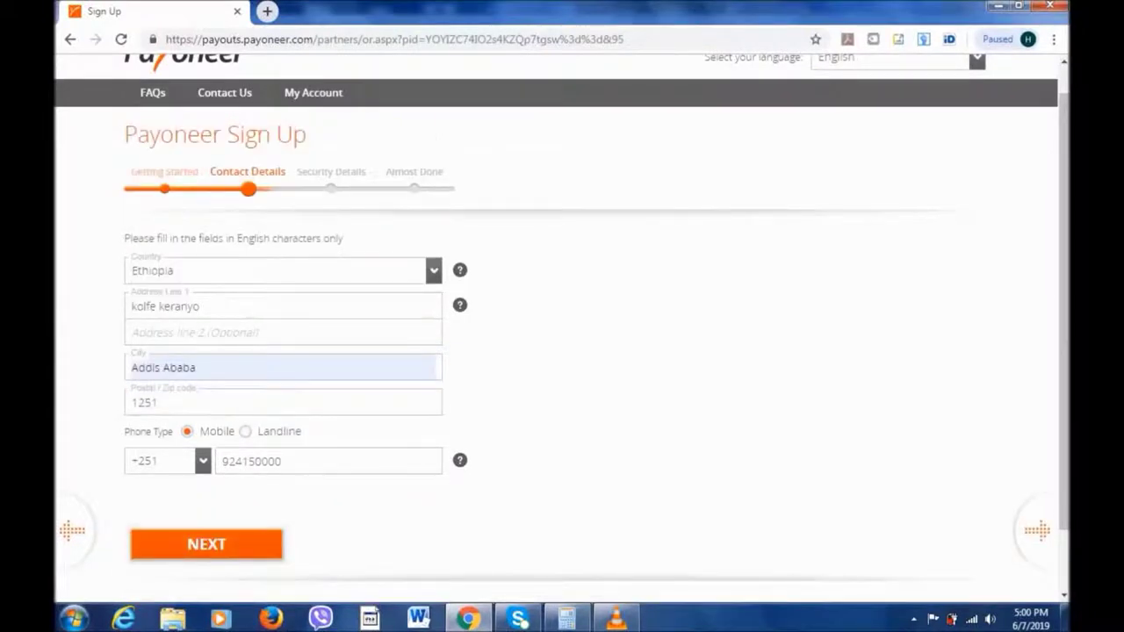
key("Return")
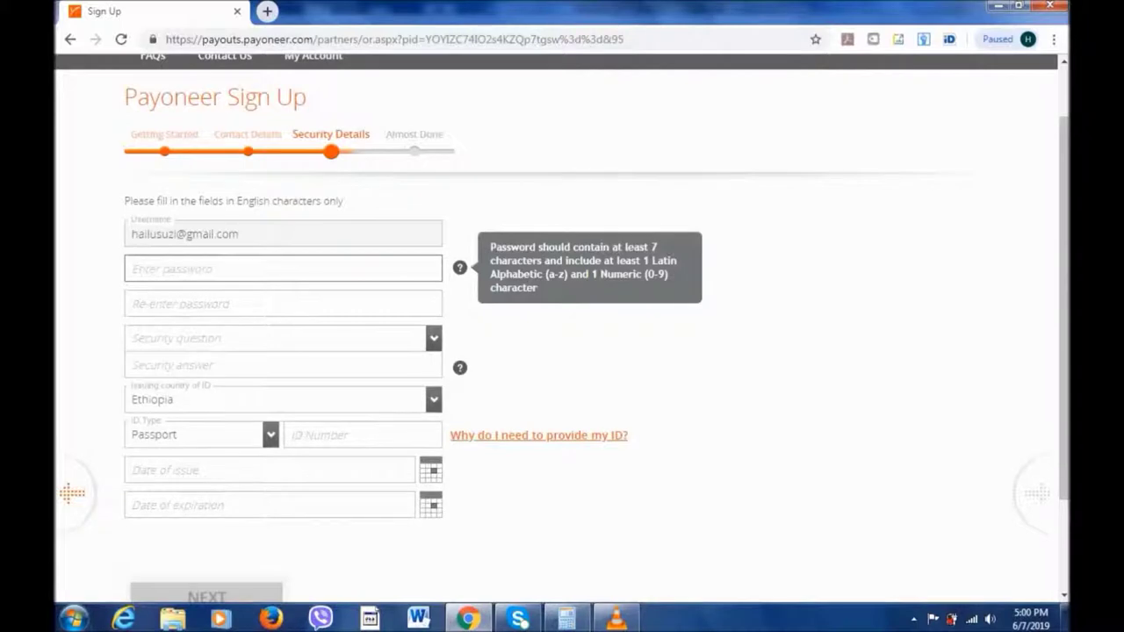
Type the account password and enter it again in the confirmation field.
type("•")
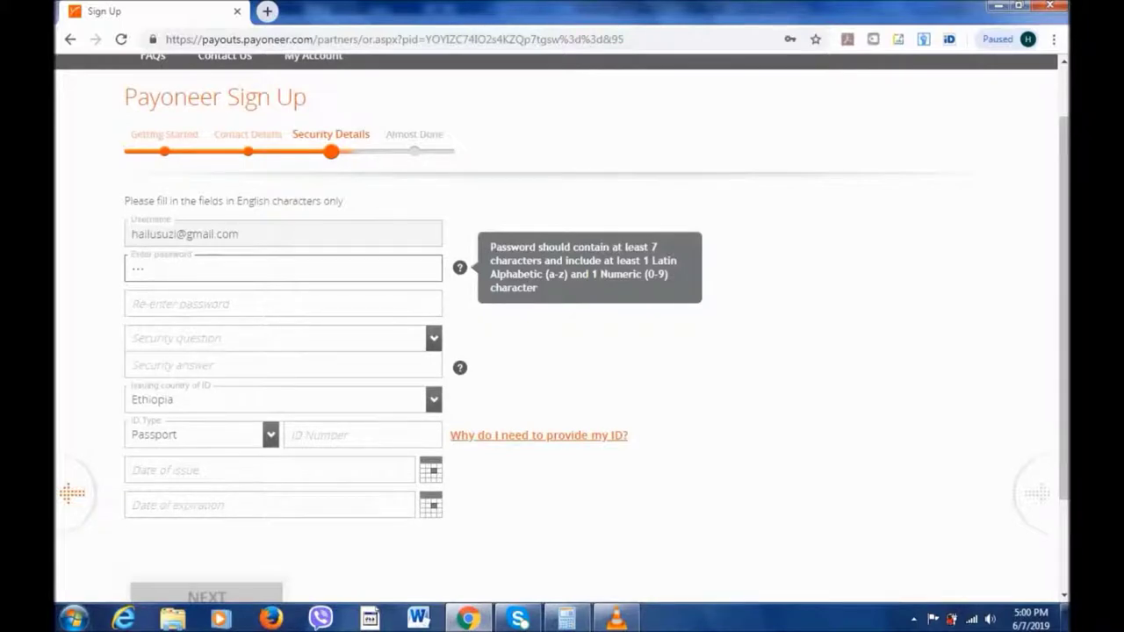
type("••••••••••")
key("Tab")
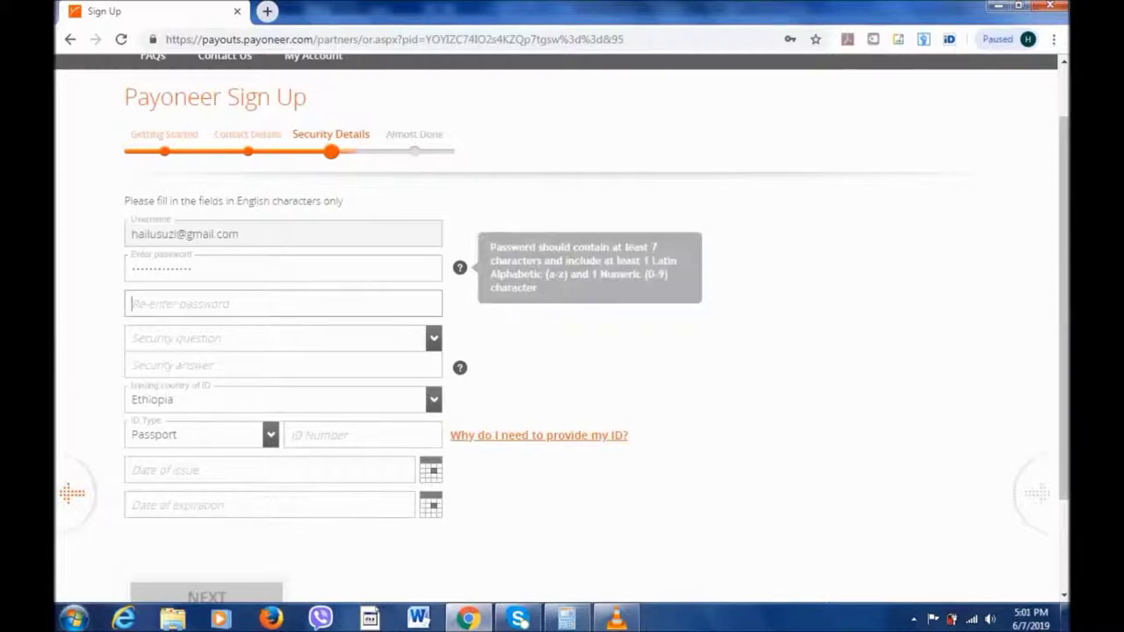
type("•••••••")
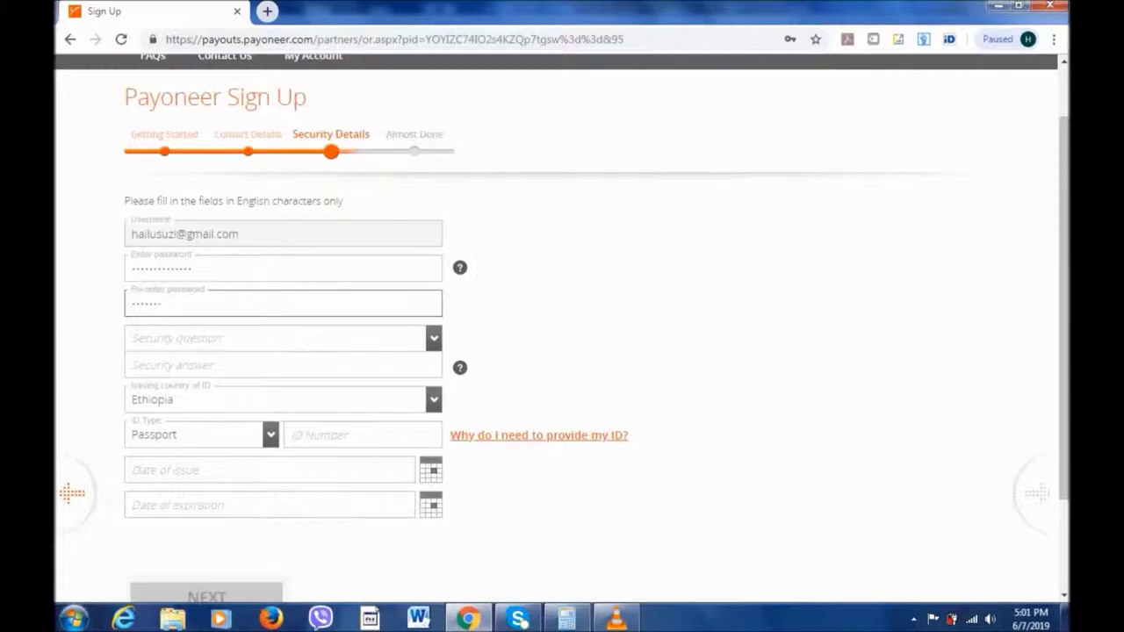
type("•••••")
key("Tab")
key("alt+Down")
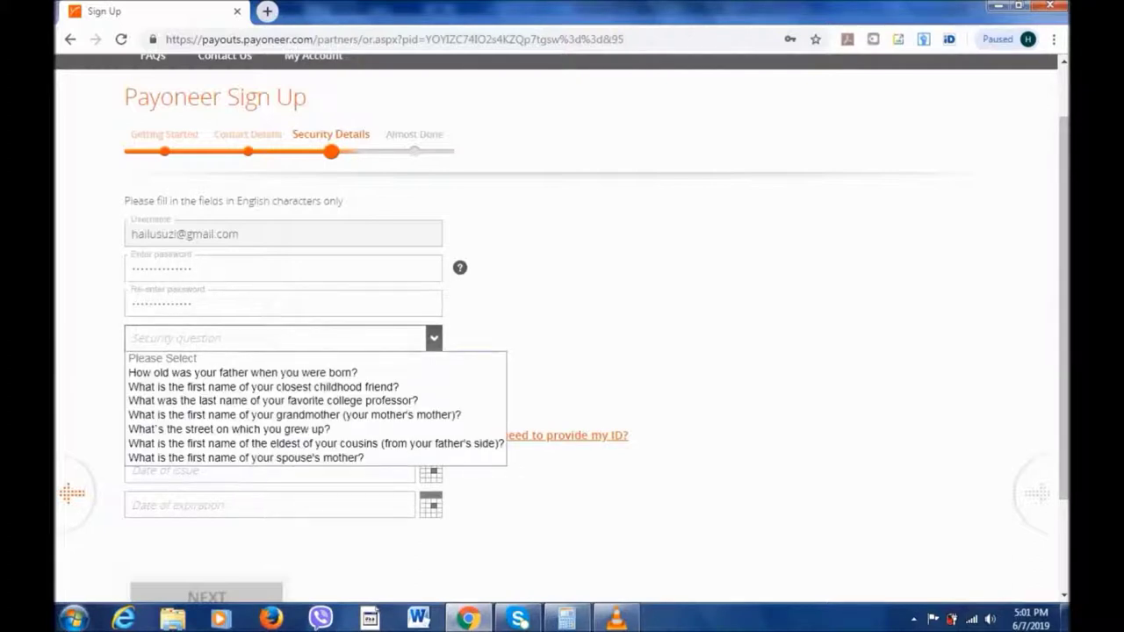
Select the grandmother's-first-name security question and type its answer.
key("Down")
key("Down")
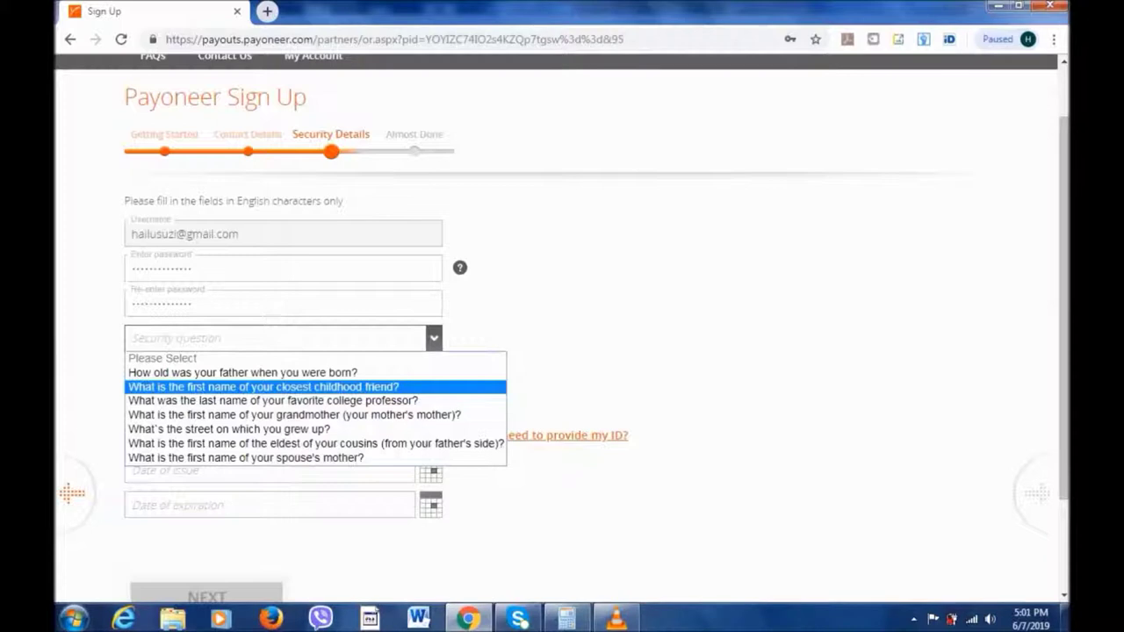
key("Down")
key("Down")
key("Down")
key("Up")
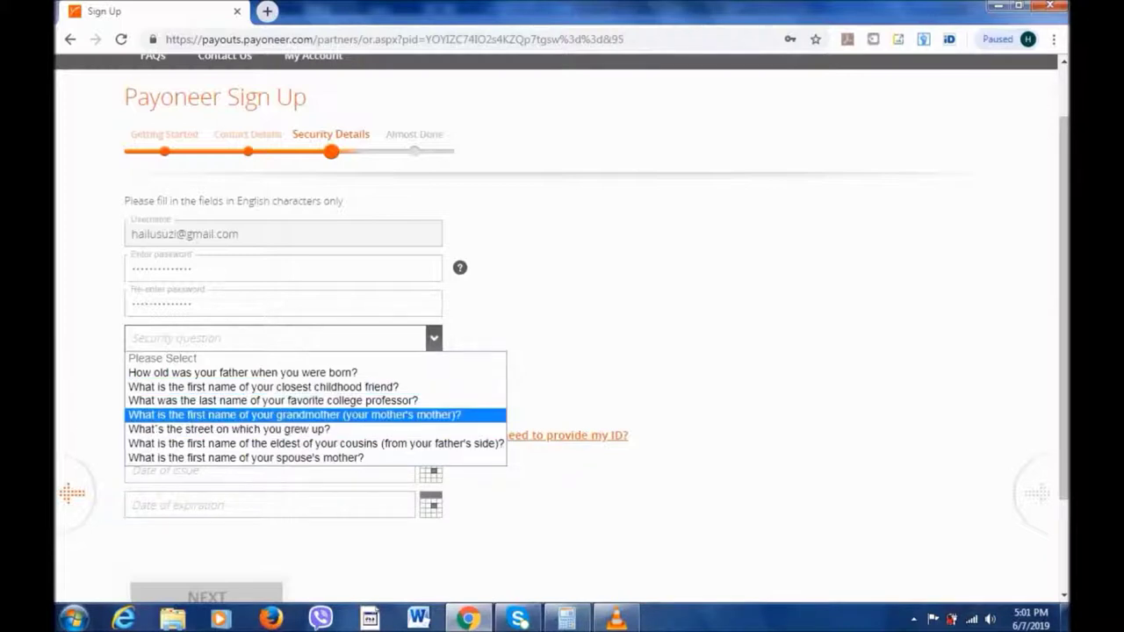
key("Tab")
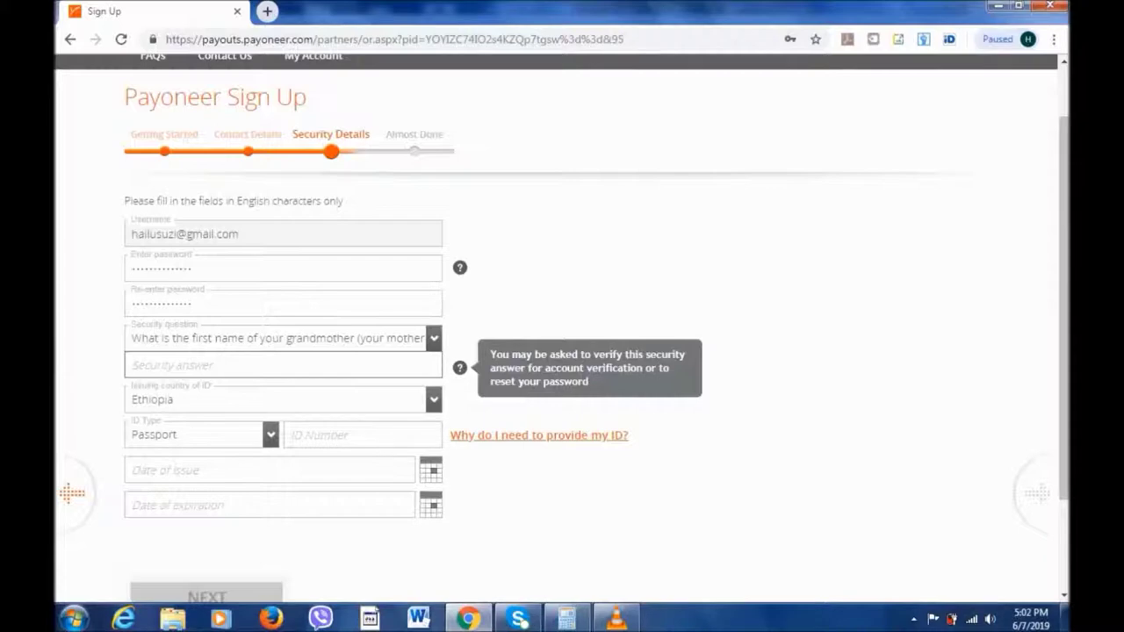
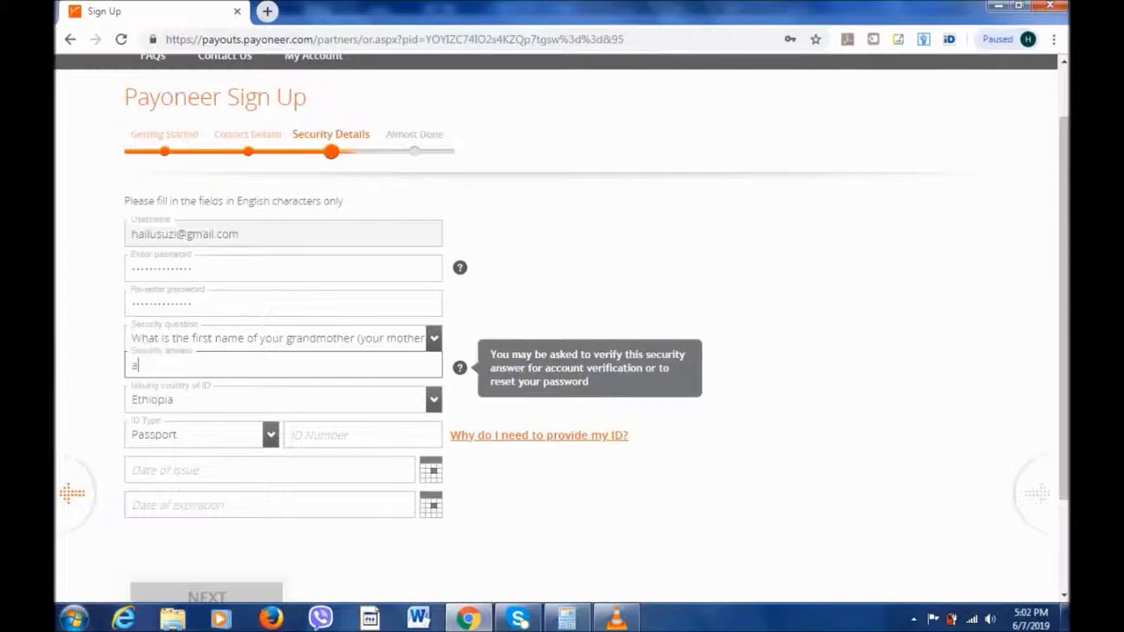
key("BackSpace")
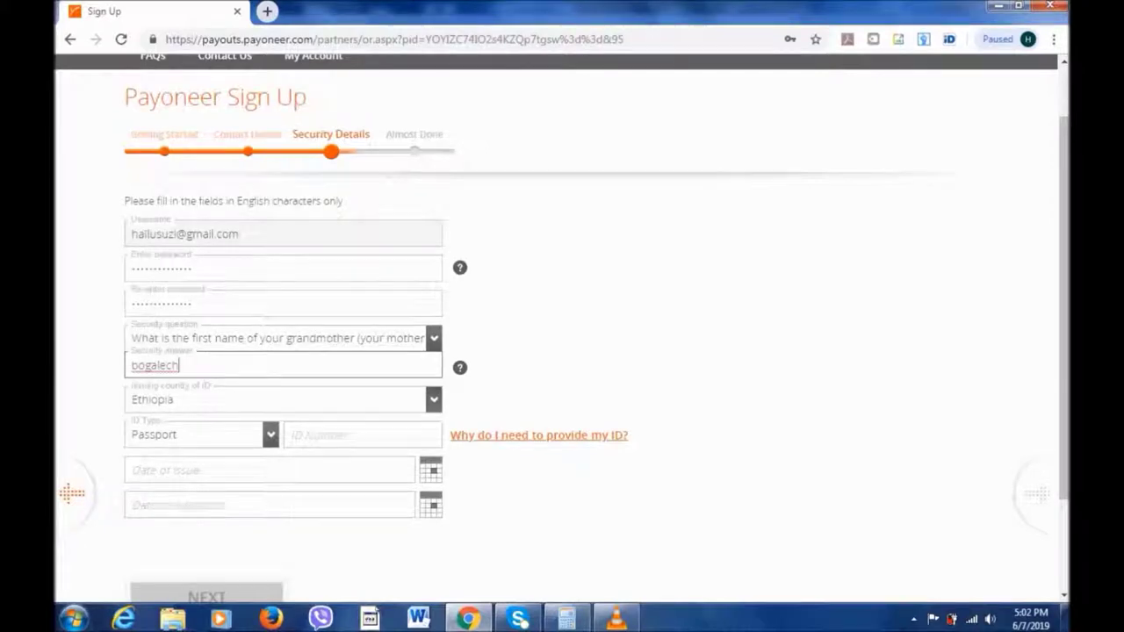
Leave Passport as the ID type and enter the passport number.
key("Tab")
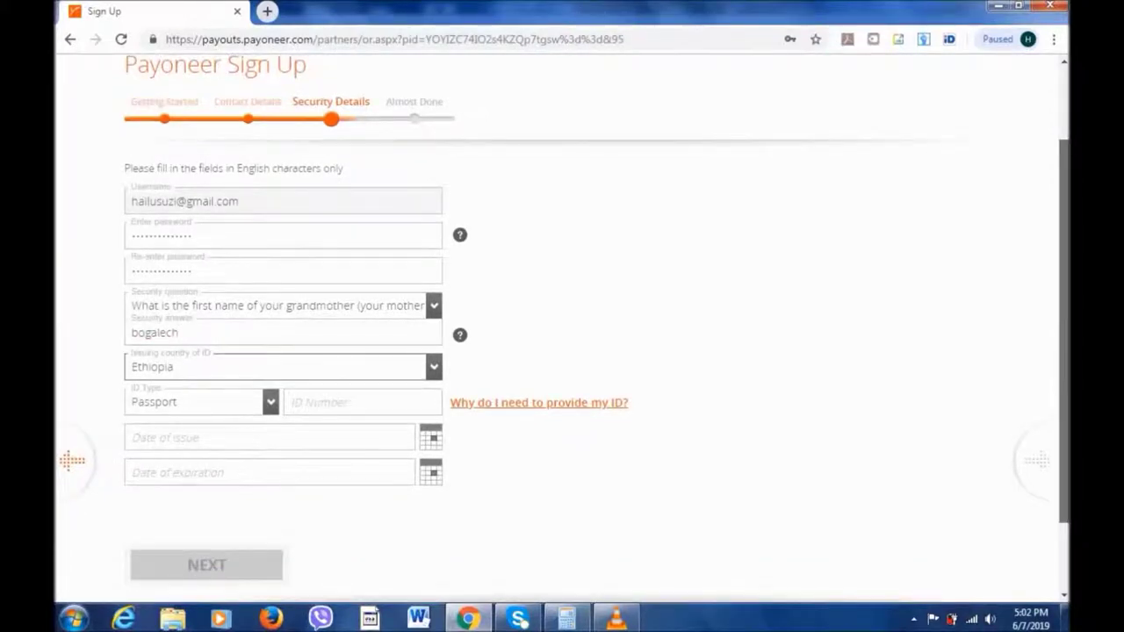
key("Tab")
key("alt+Down")
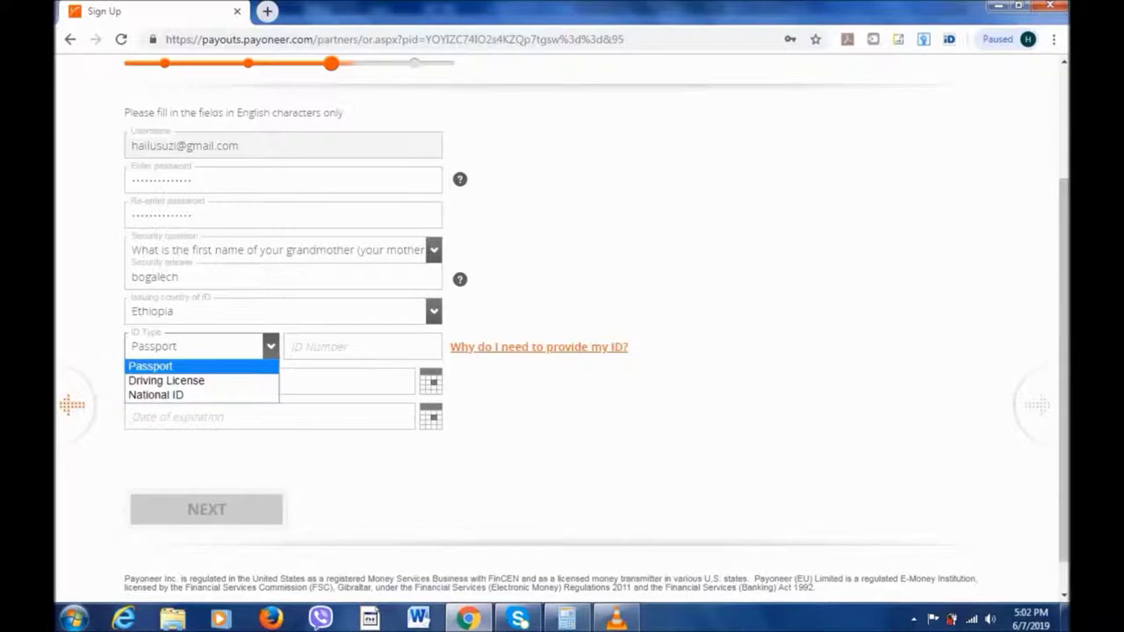
key("Down")
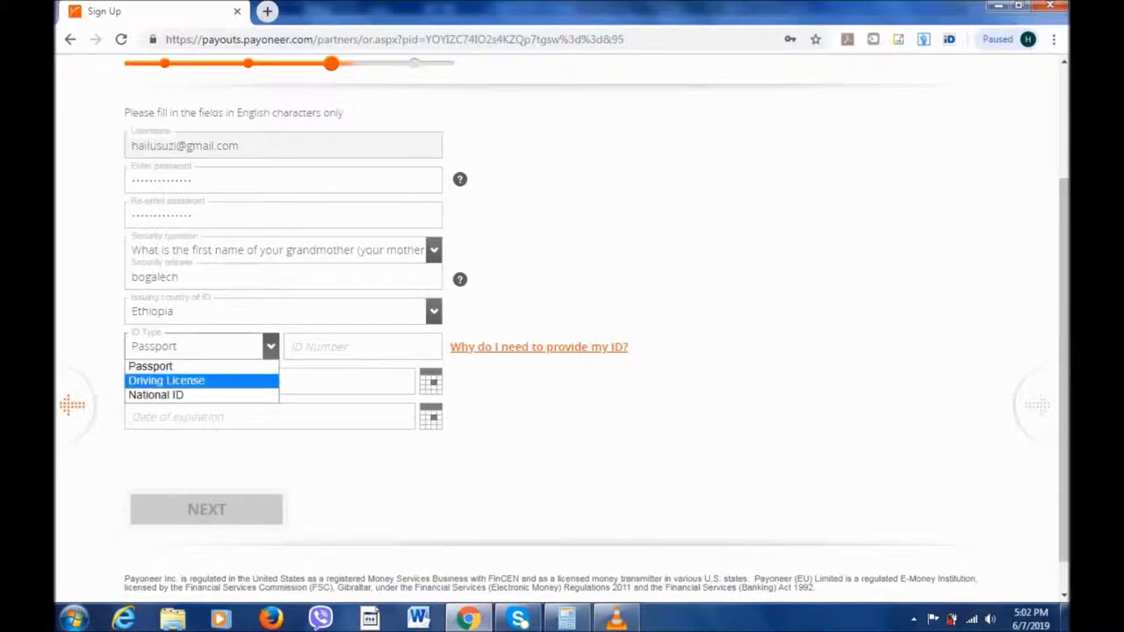
key("Up")
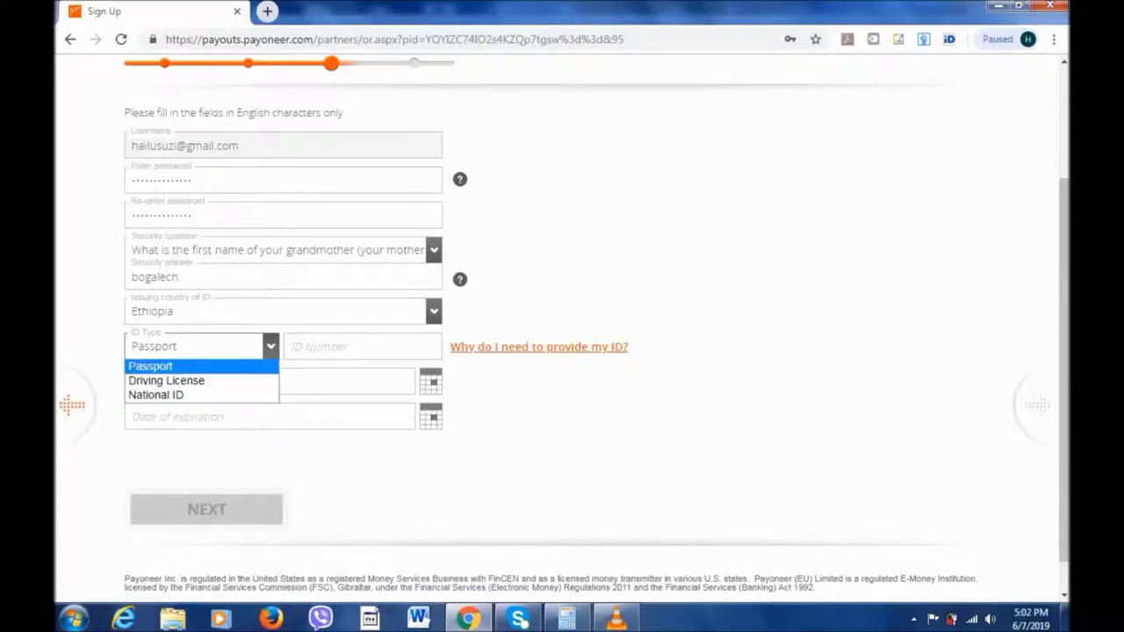
key("Tab")
type("Ep")
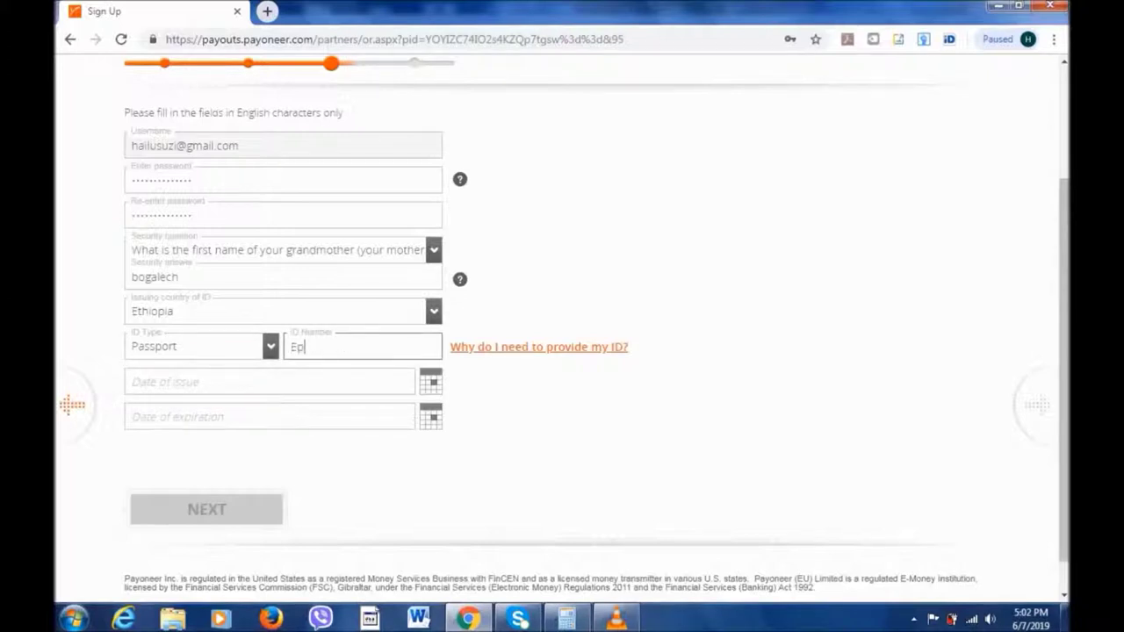
type("0000000")
Pick 06/13/2017 as the passport issue date and 06/11/2021 as its expiry.
left_click(268, 381)
left_click(251, 413)
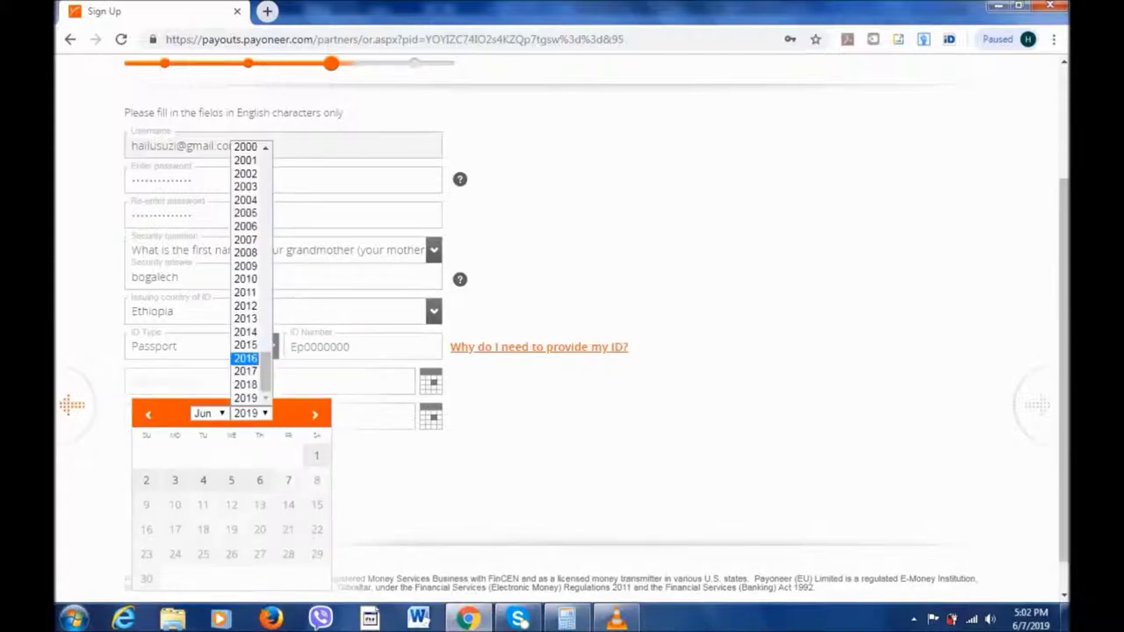
left_click(245, 371)
left_click(203, 504)
left_click(269, 416)
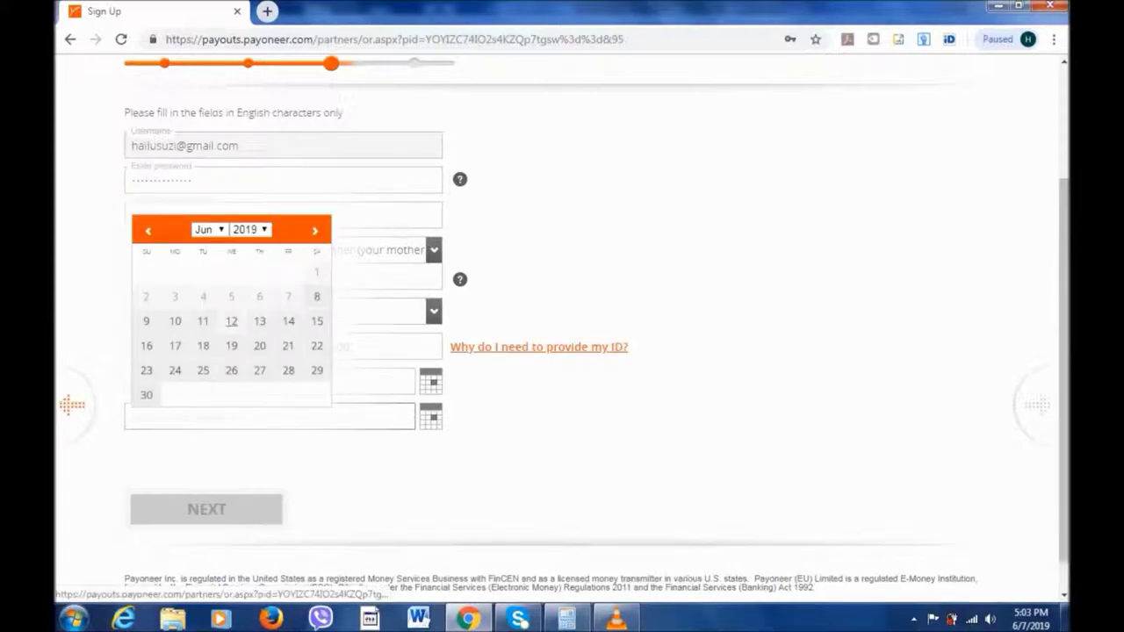
left_click(250, 229)
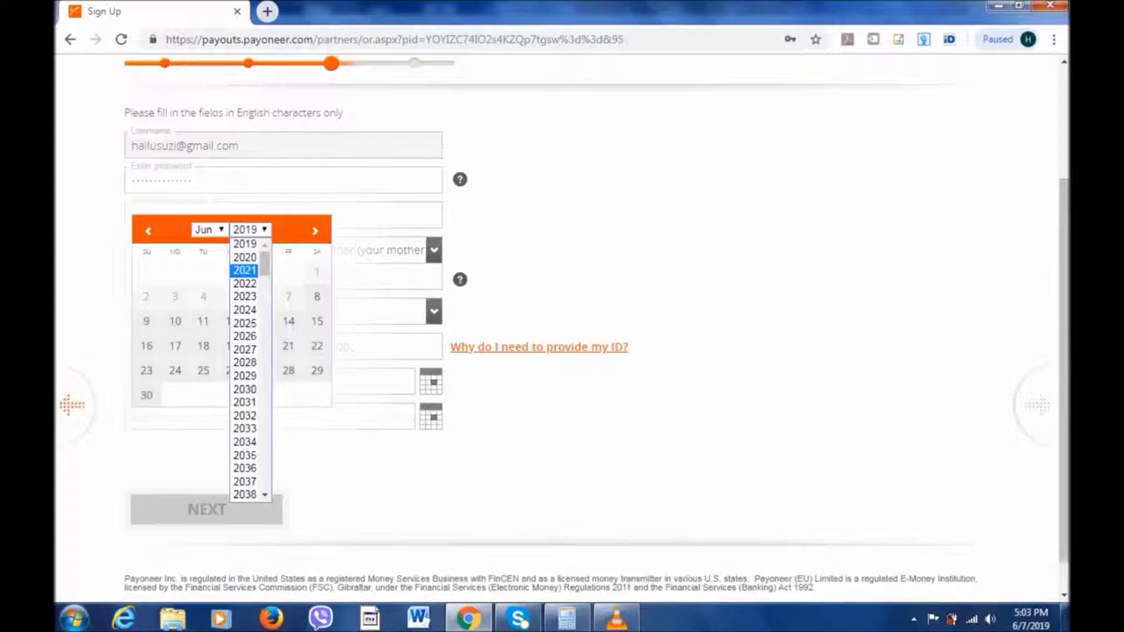
left_click(245, 269)
left_click(206, 509)
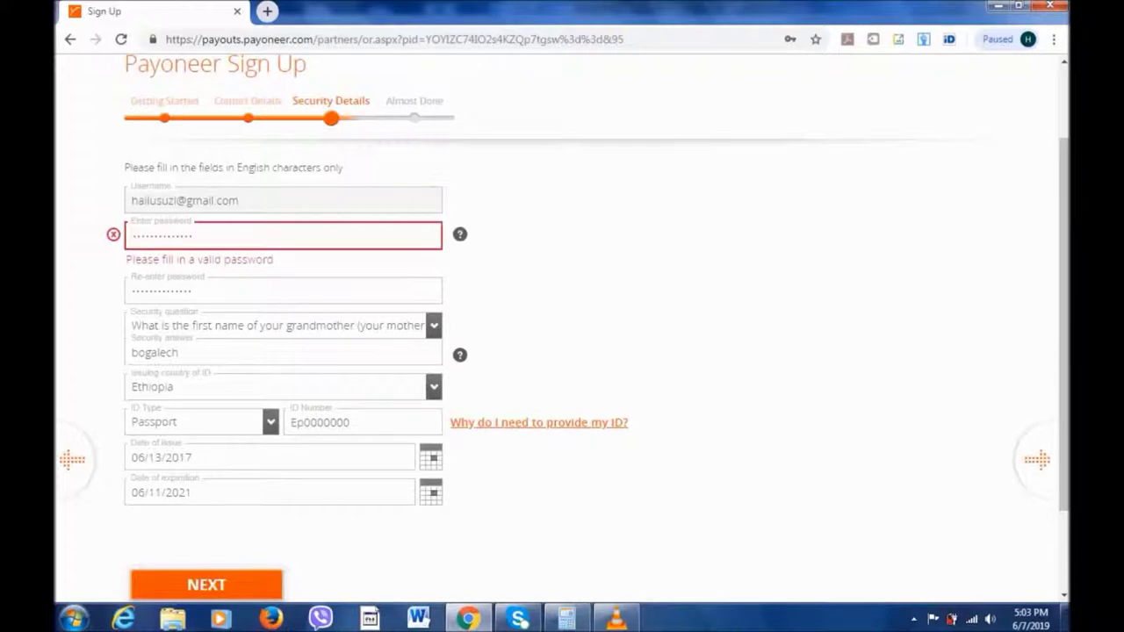
Clear and retype the password and its confirmation so both entries match.
mouse_move(460, 234)
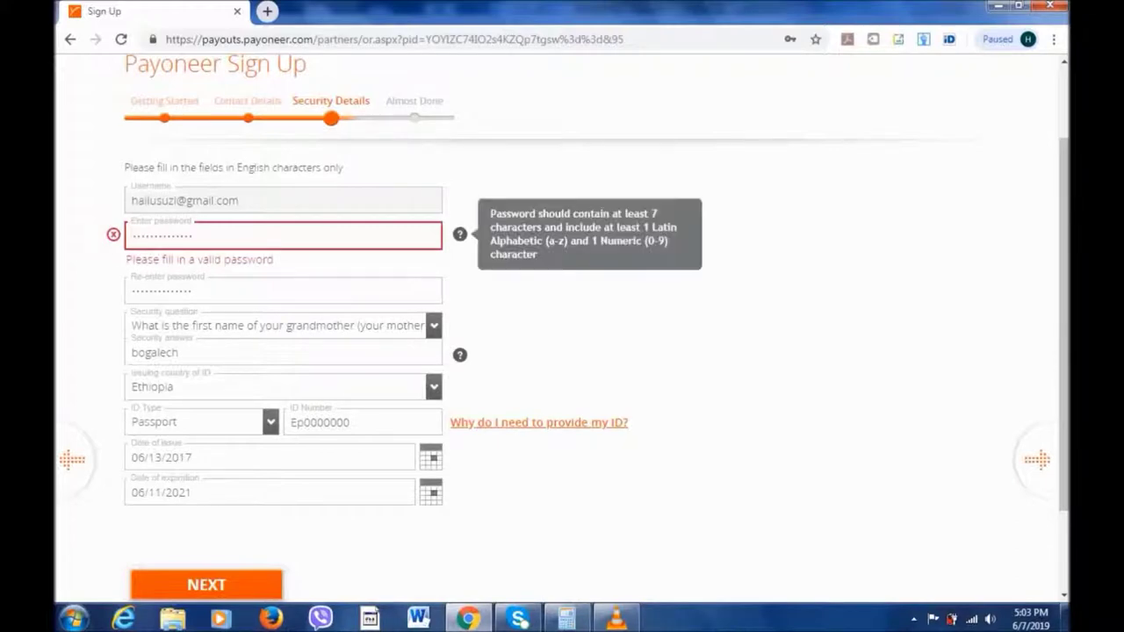
key("BackSpace")
key("BackSpace")
key("BackSpace")
key("BackSpace")
key("BackSpace")
key("BackSpace")
key("BackSpace")
key("BackSpace")
key("BackSpace")
key("BackSpace")
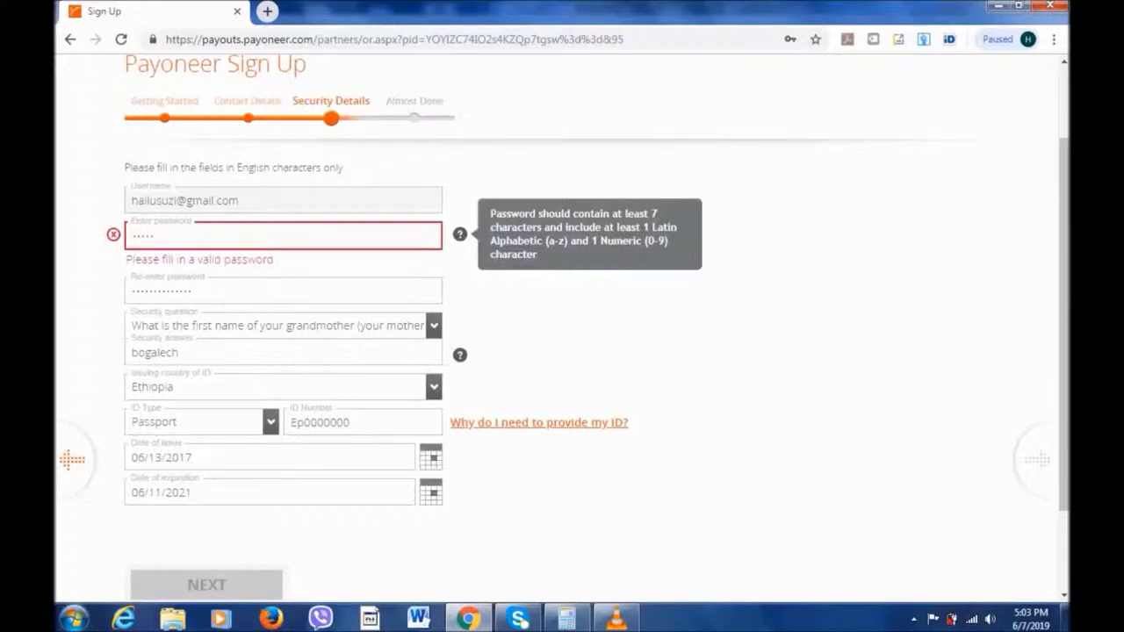
left_click(193, 271)
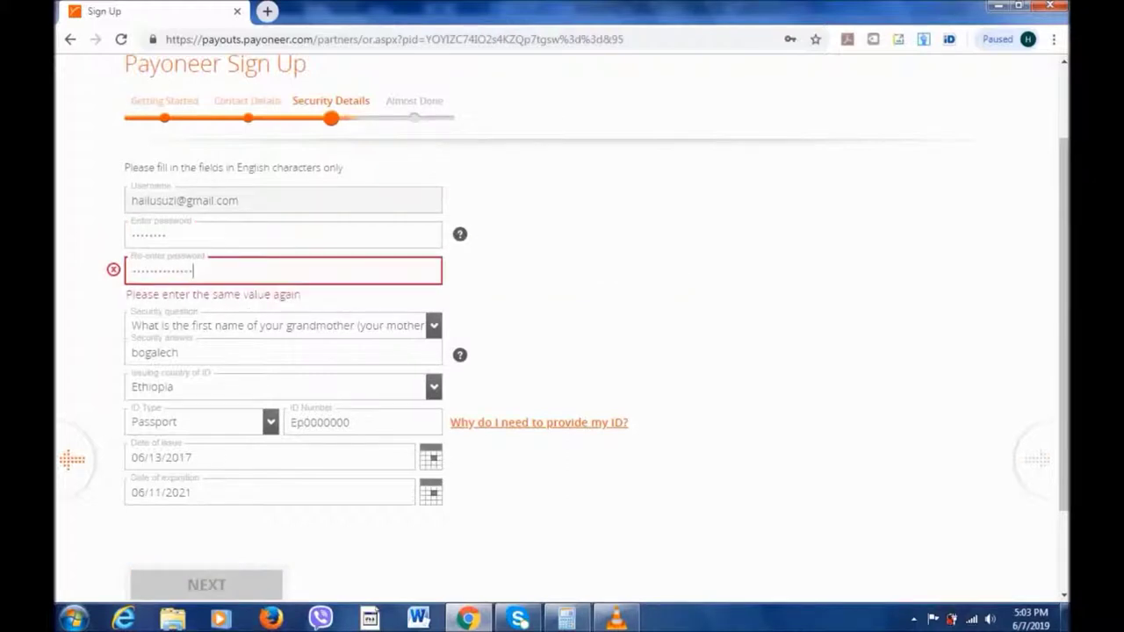
key("ctrl+a")
left_click(154, 234)
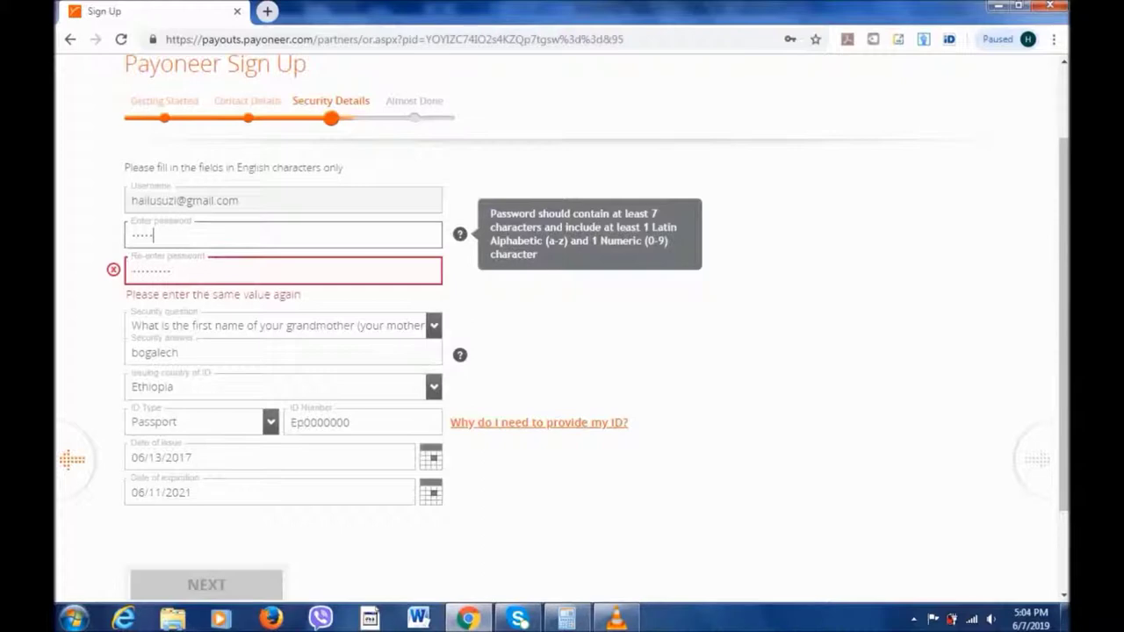
key("Tab")
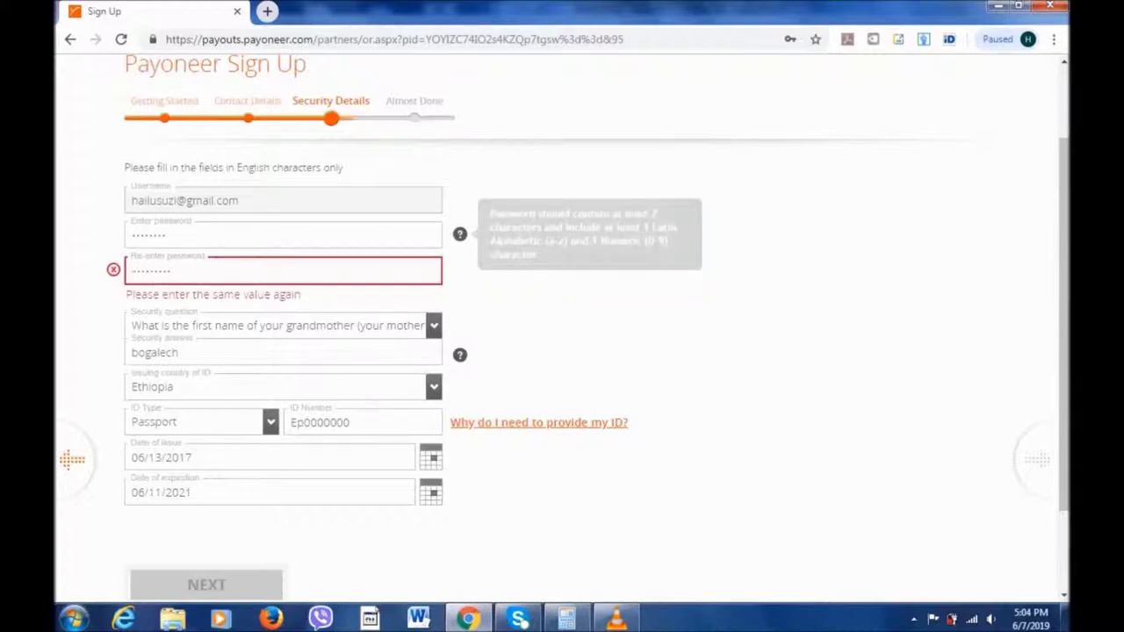
key("shift+Tab")
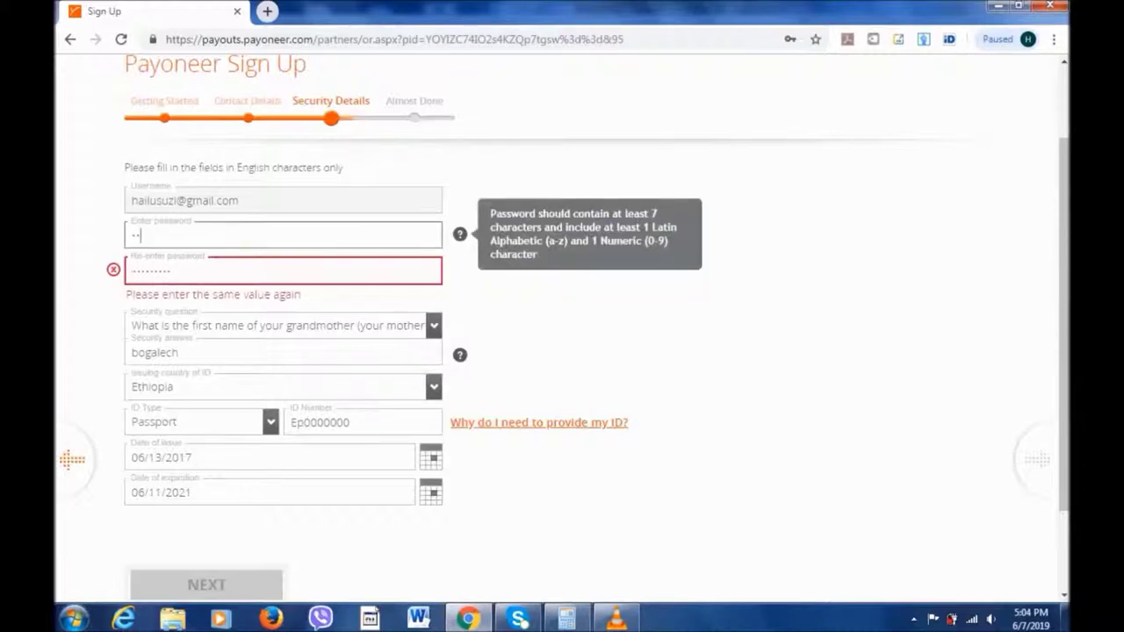
key("Tab")
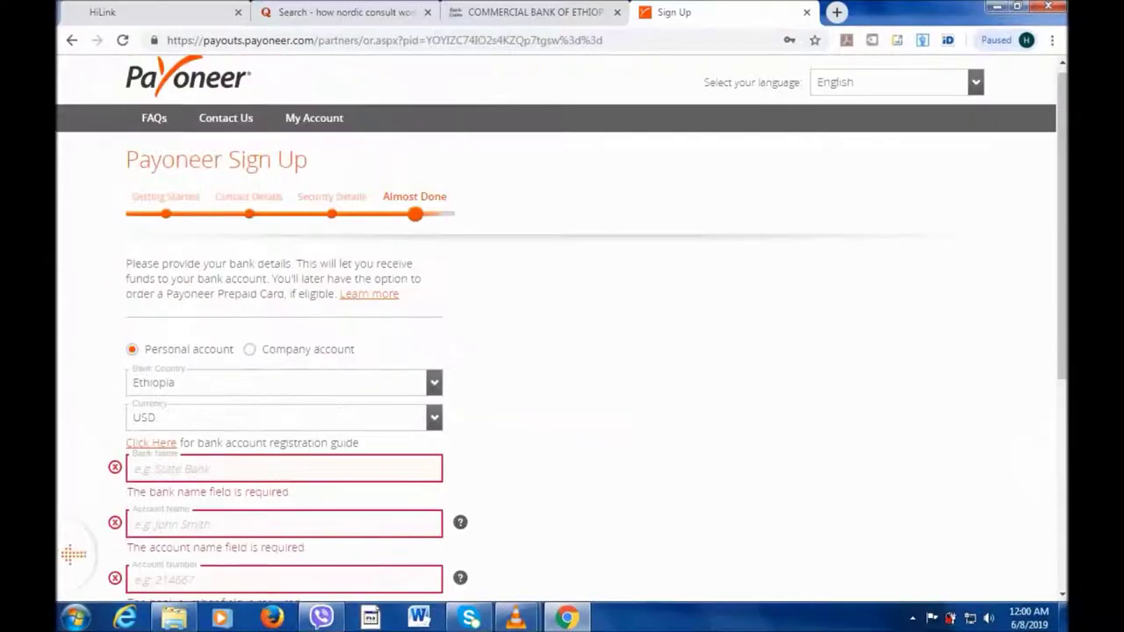
mouse_move(567, 618)
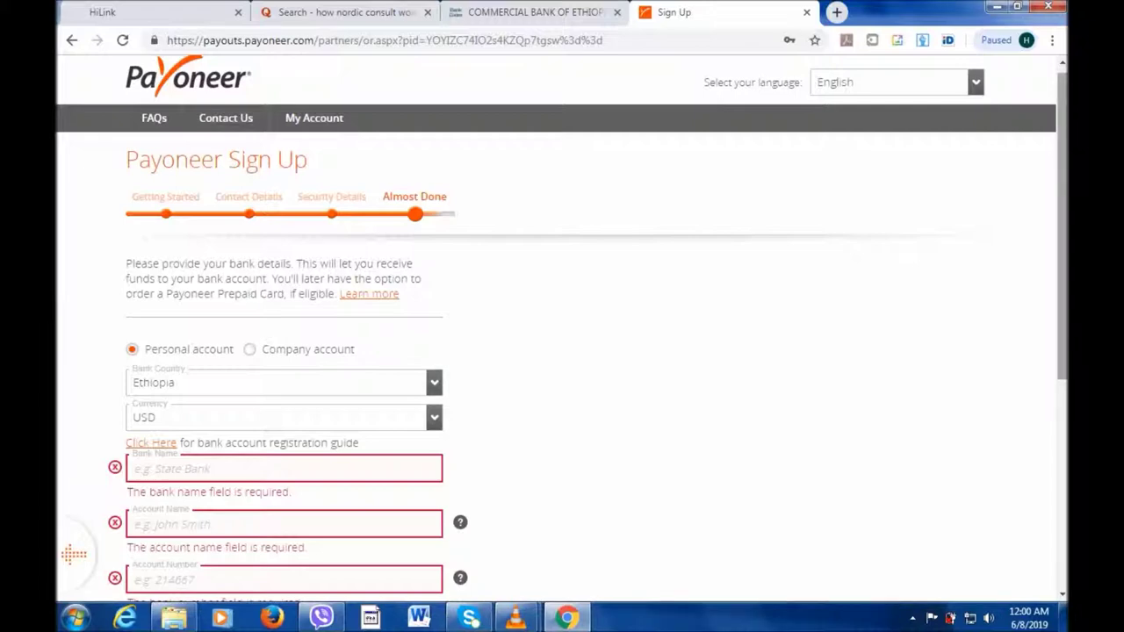
key("Tab")
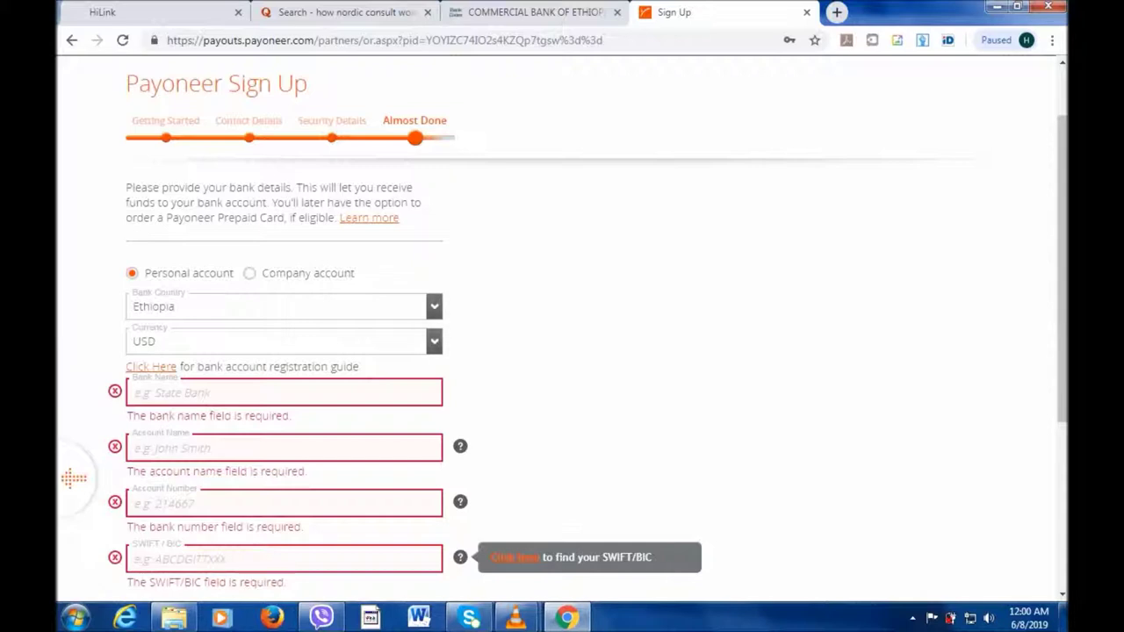
left_click(281, 341)
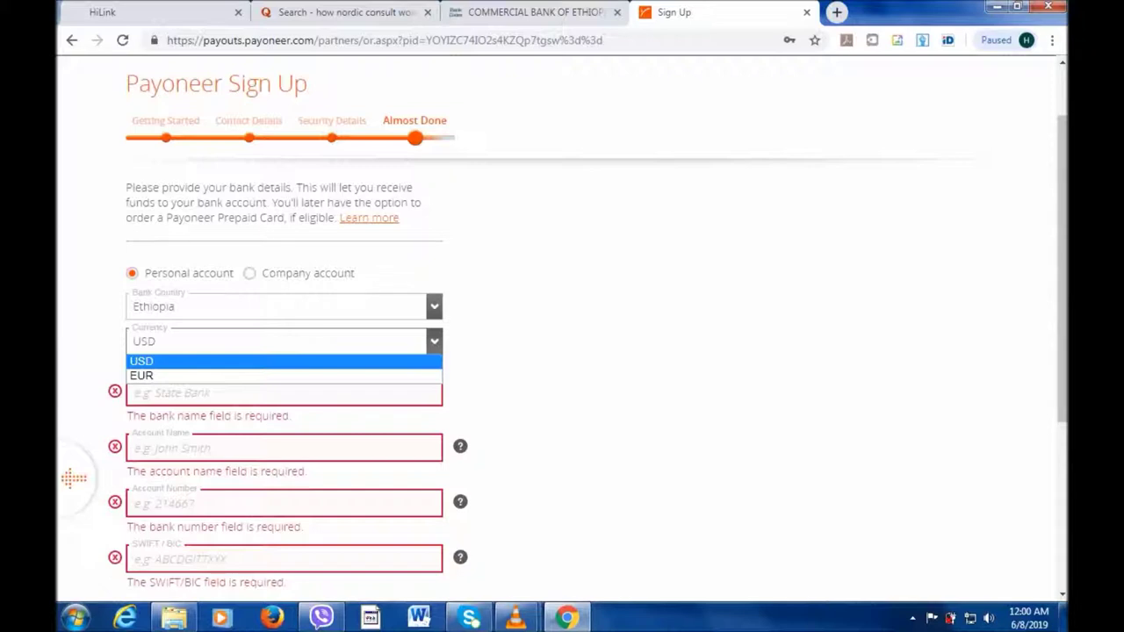
key("Return")
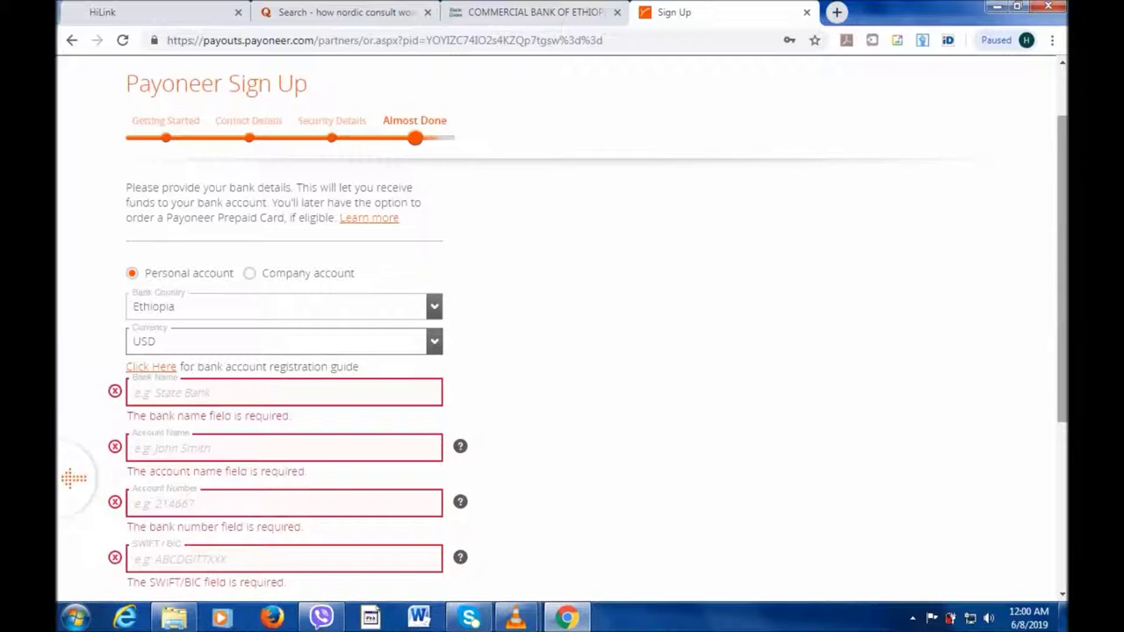
scroll(73, 478, "down", 1)
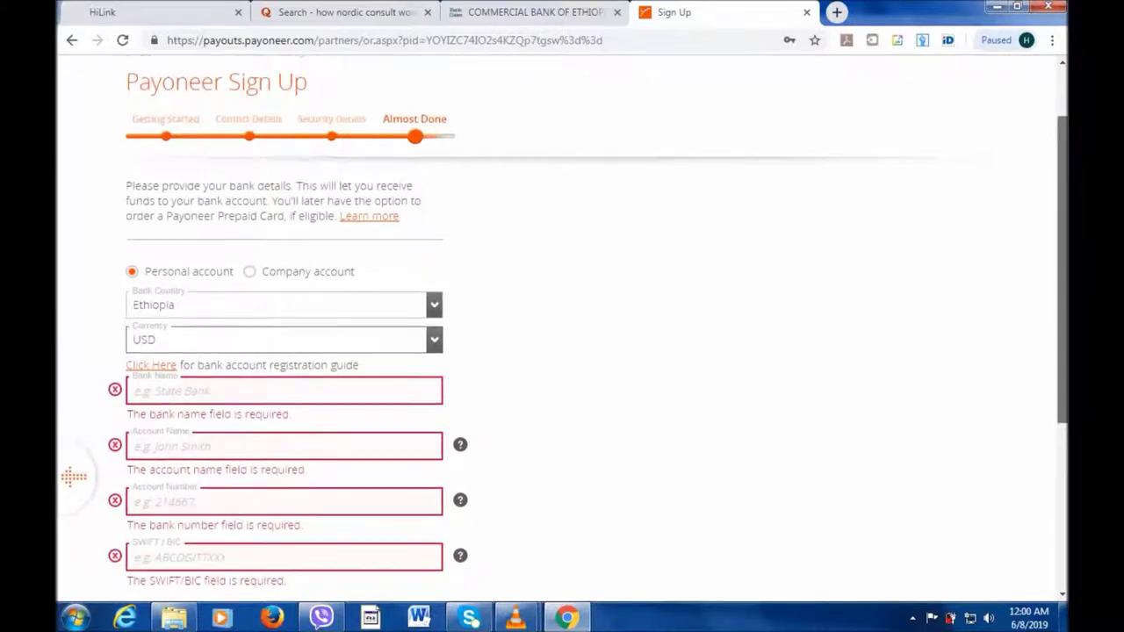
scroll(74, 478, "down", 2)
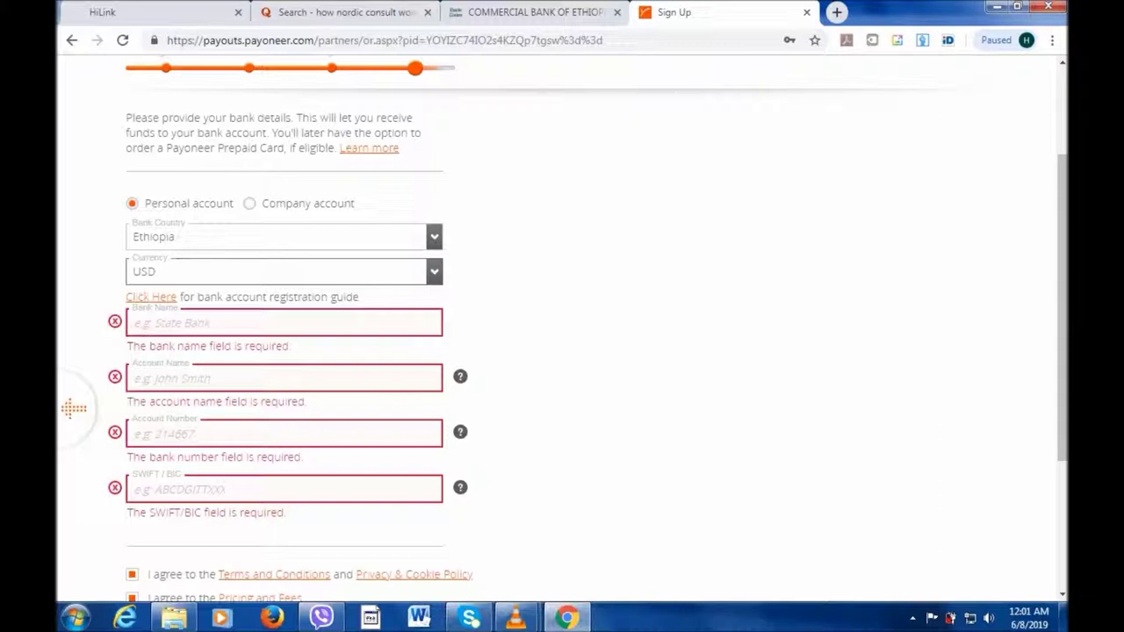
Enter bank name 'commercial of Ethiopia', the account holder's name, the account number and SWIFT/BIC CBETETTADDC.
left_click(135, 324)
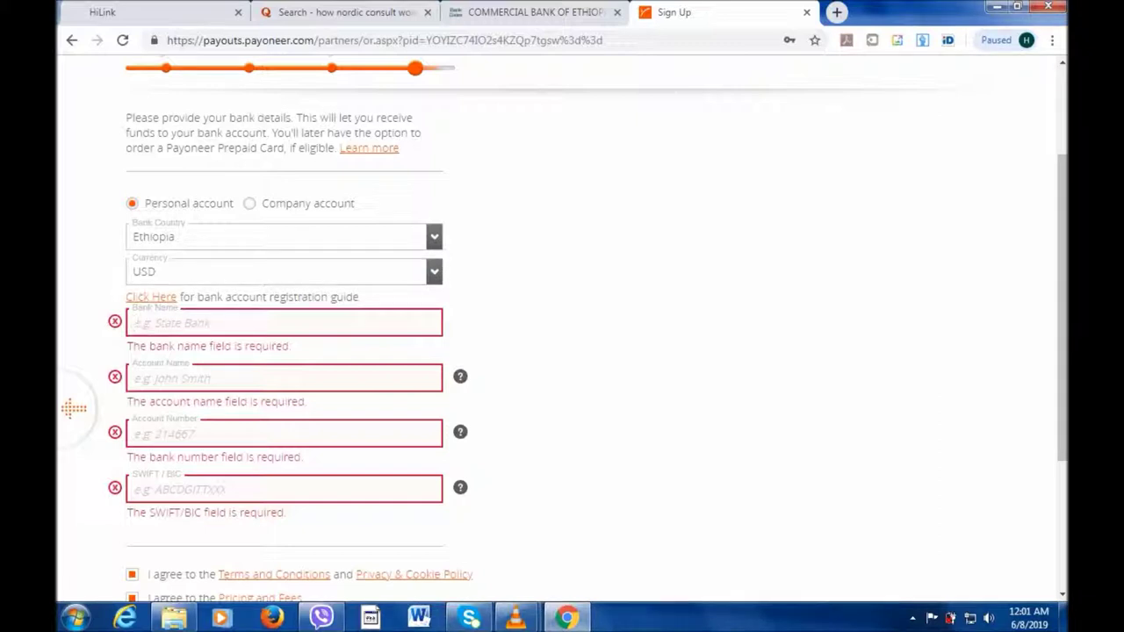
type("commercial of E")
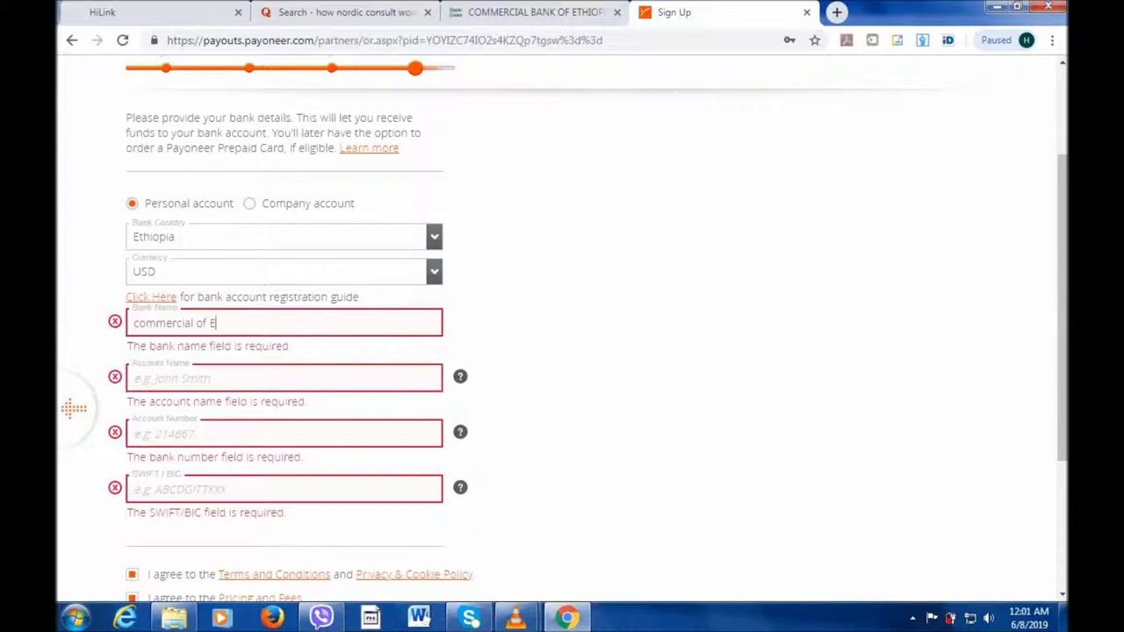
type("thiopia")
key("Tab")
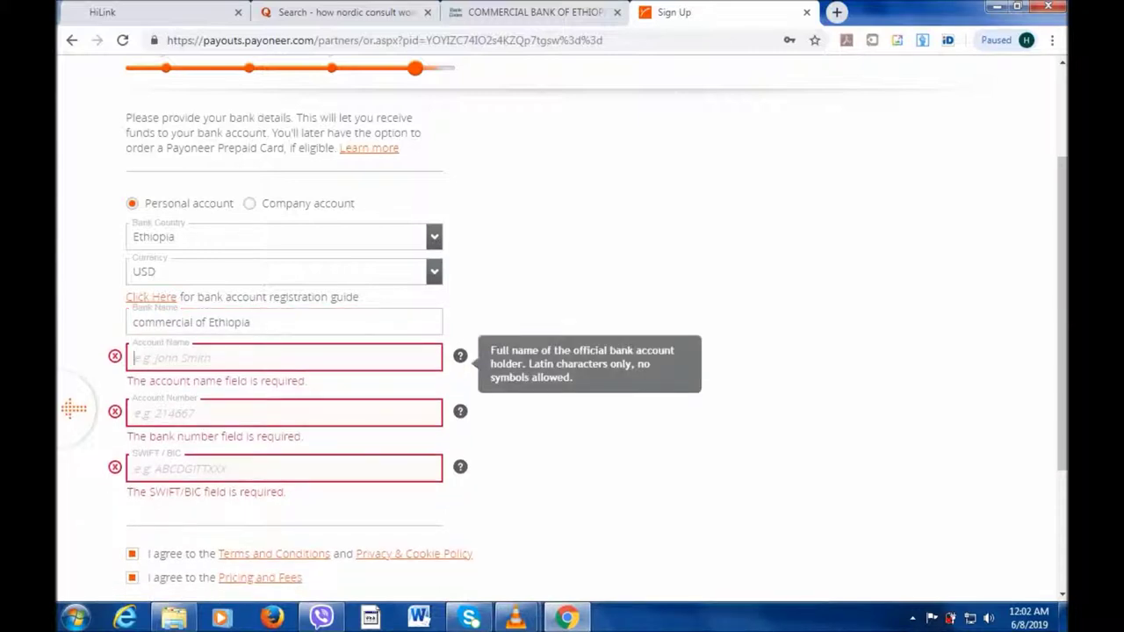
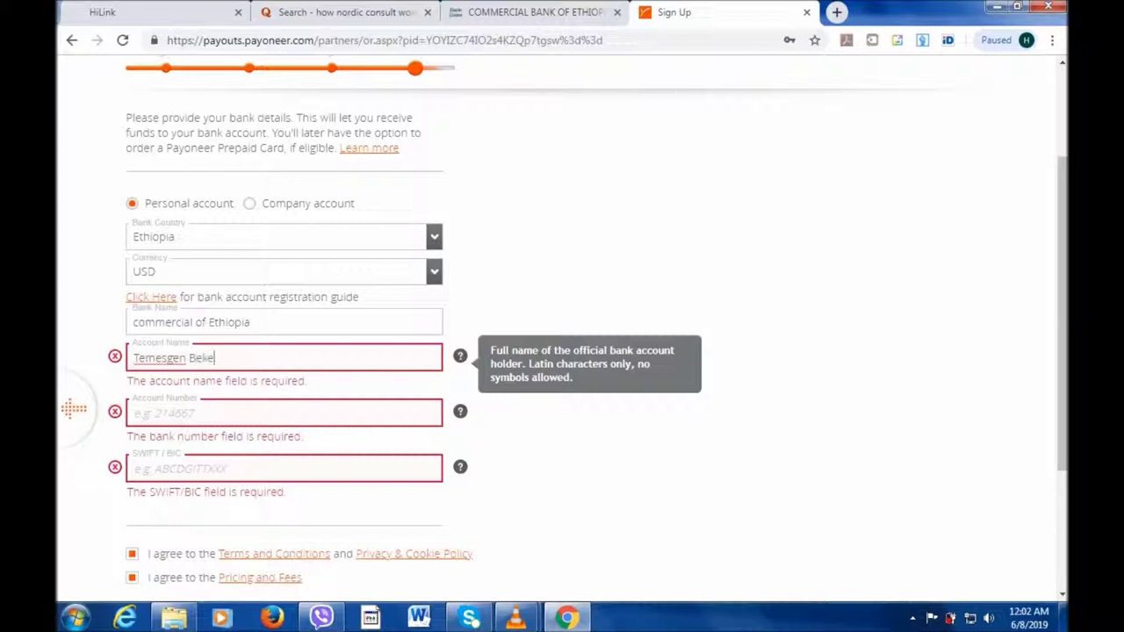
left_click(264, 413)
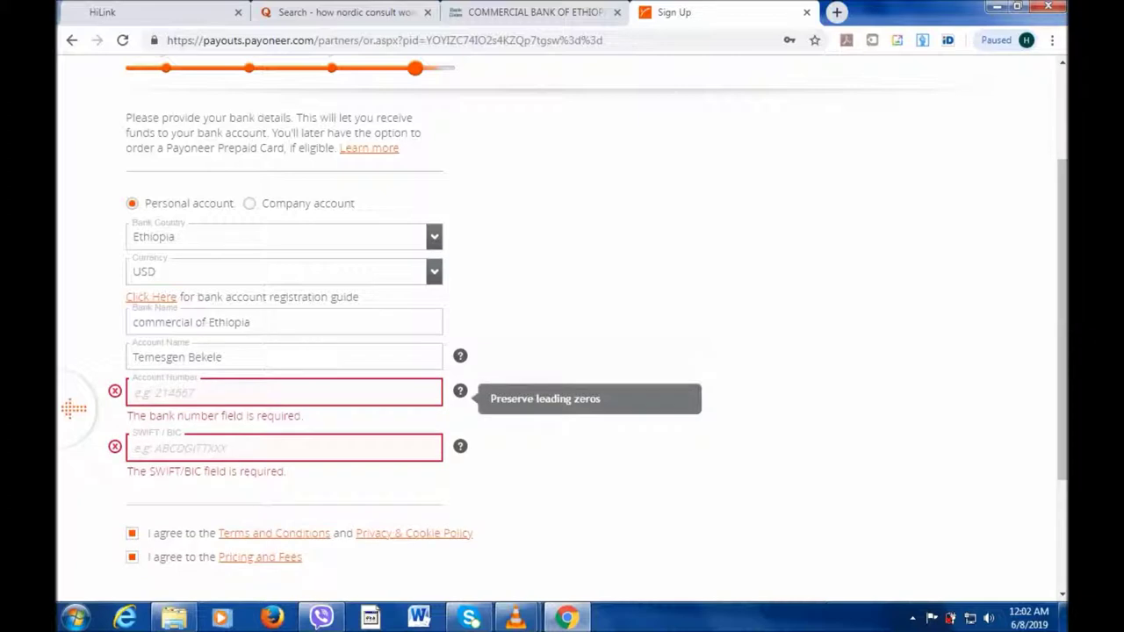
key("Tab")
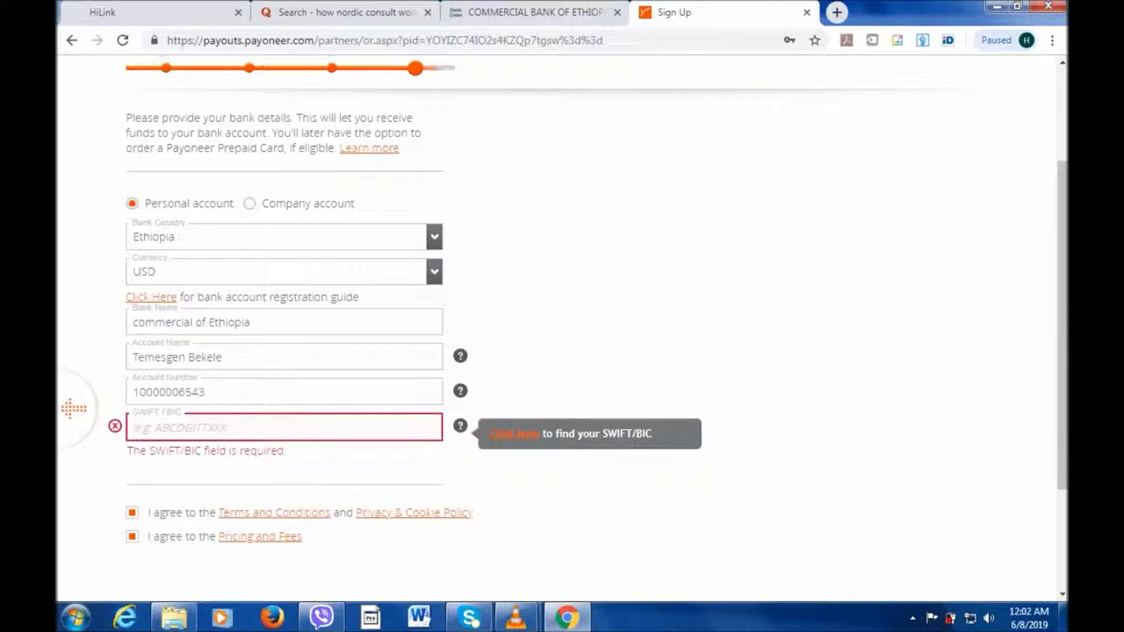
type("CBE")
type("TET")
type("TA")
type("DD")
type("C")
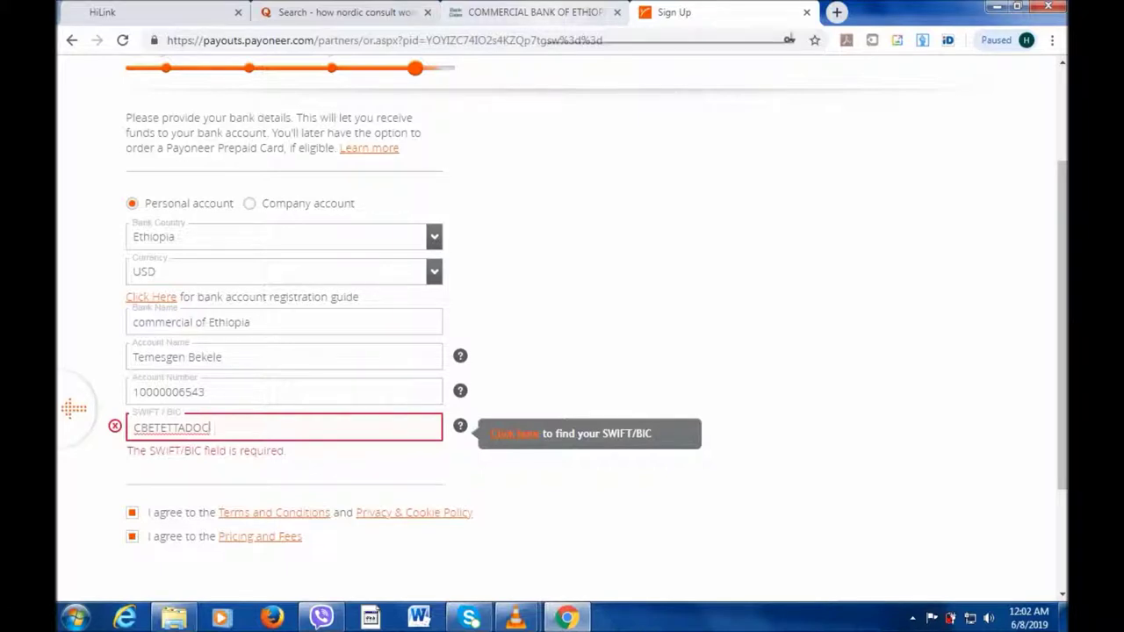
left_click(535, 12)
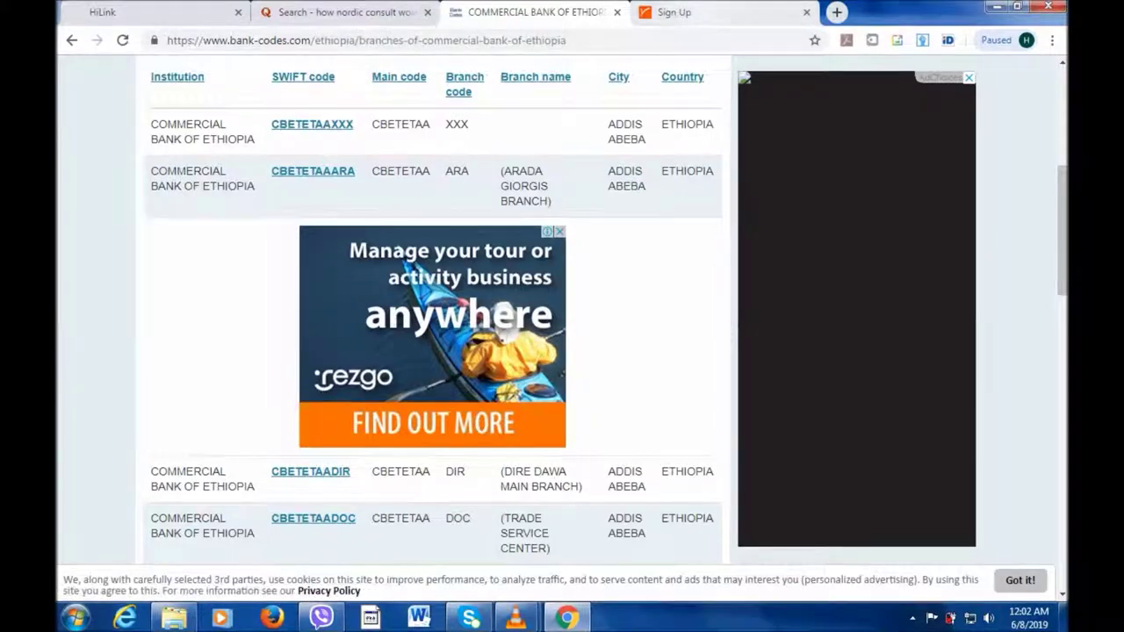
left_click(674, 12)
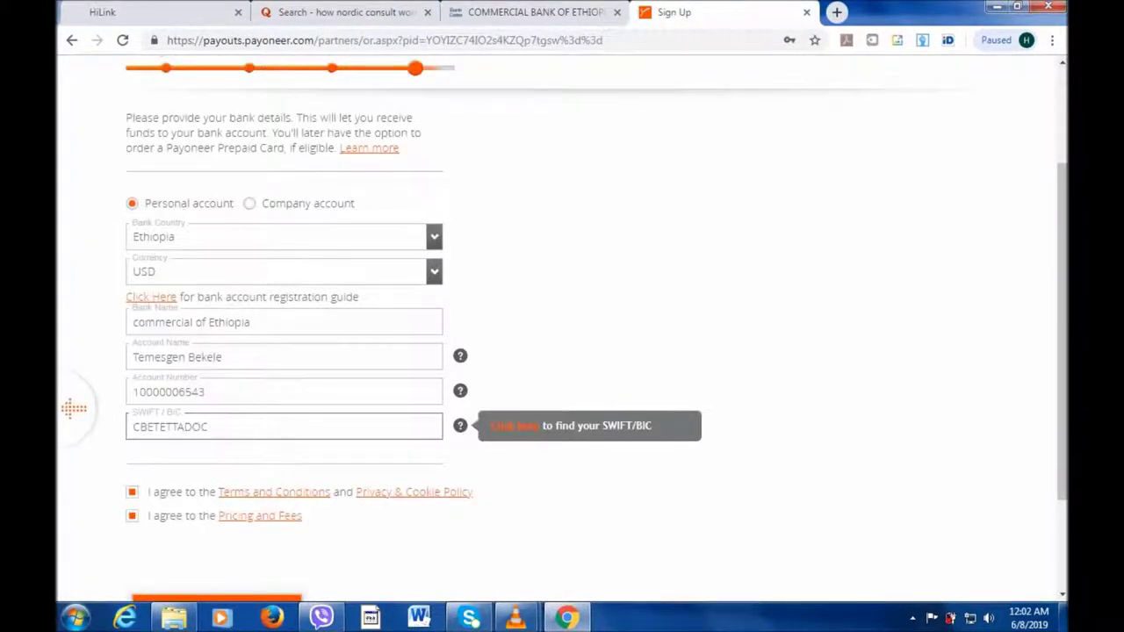
double_click(175, 427)
Replace the extra T in the SWIFT/BIC code with A so it reads CBETETAADOC.
left_click(176, 427)
key("BackSpace")
type("A")
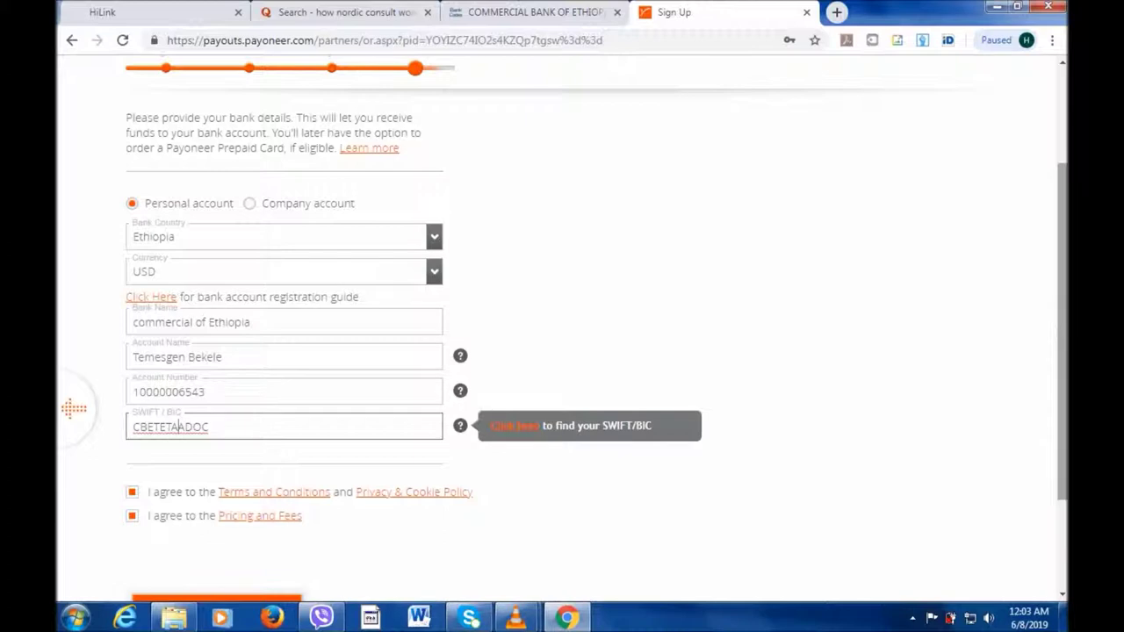
scroll(74, 409, "down", 1)
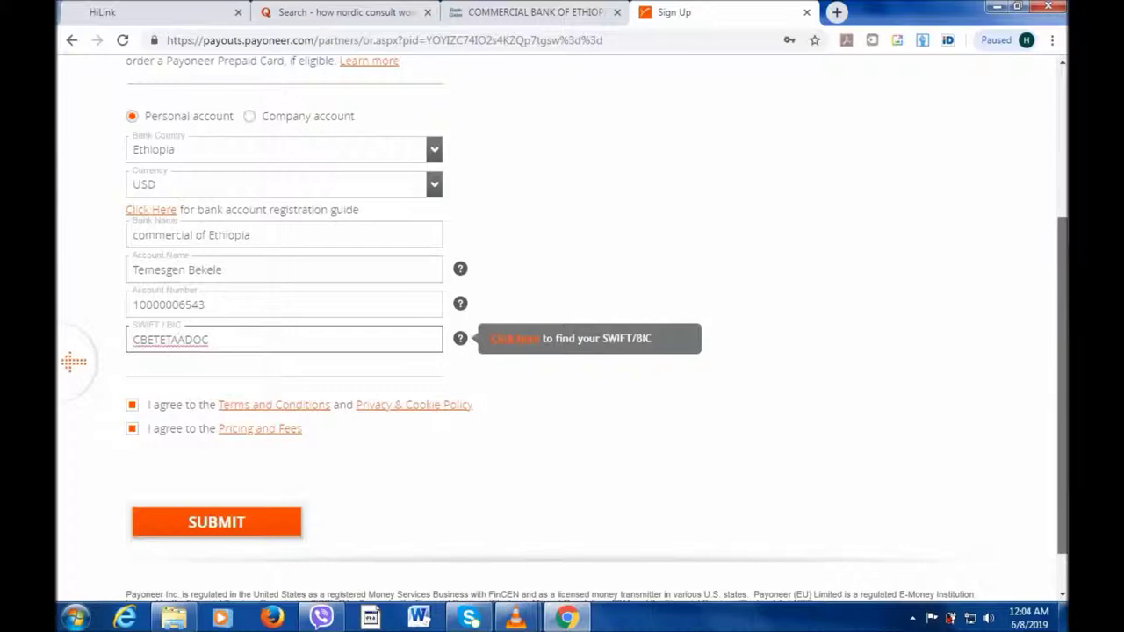
scroll(74, 361, "up", 3)
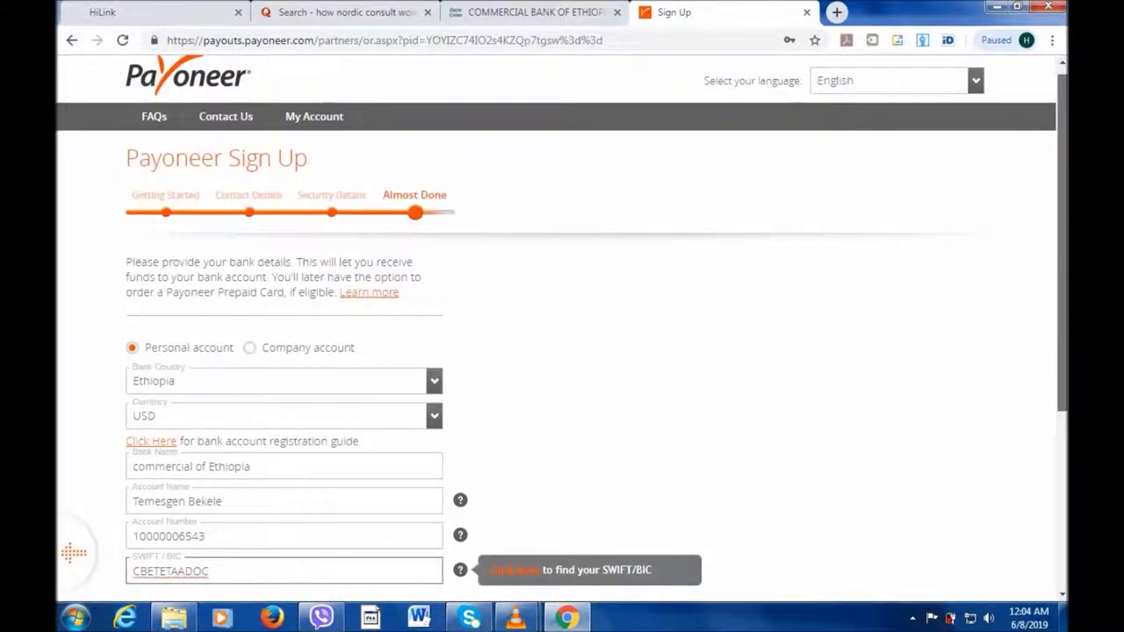
scroll(74, 397, "down", 3)
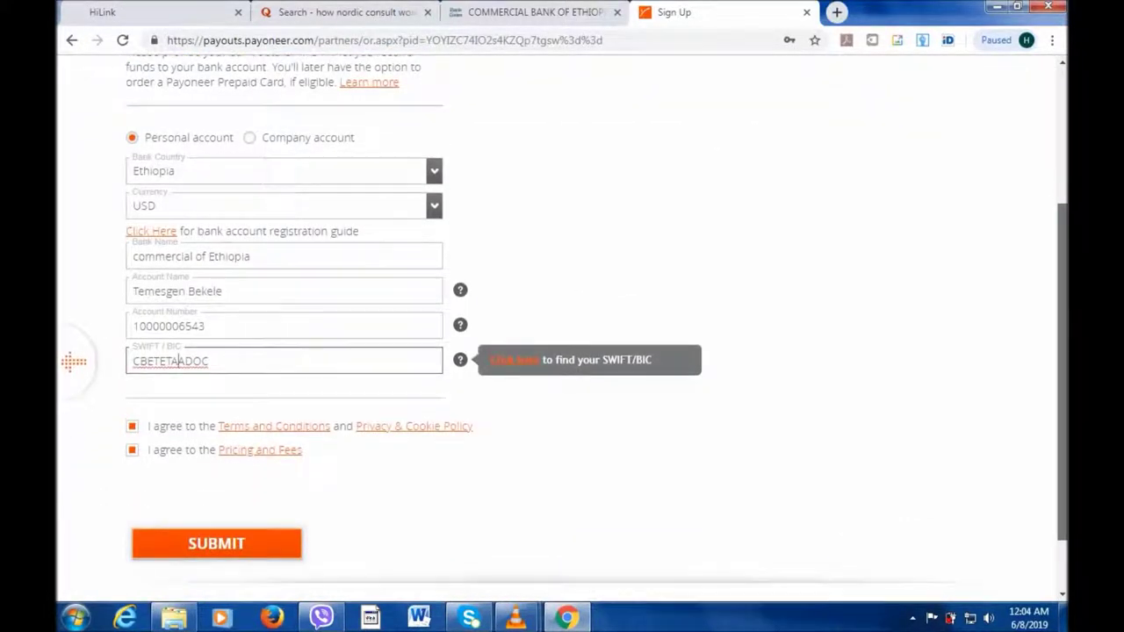
scroll(74, 361, "up", 3)
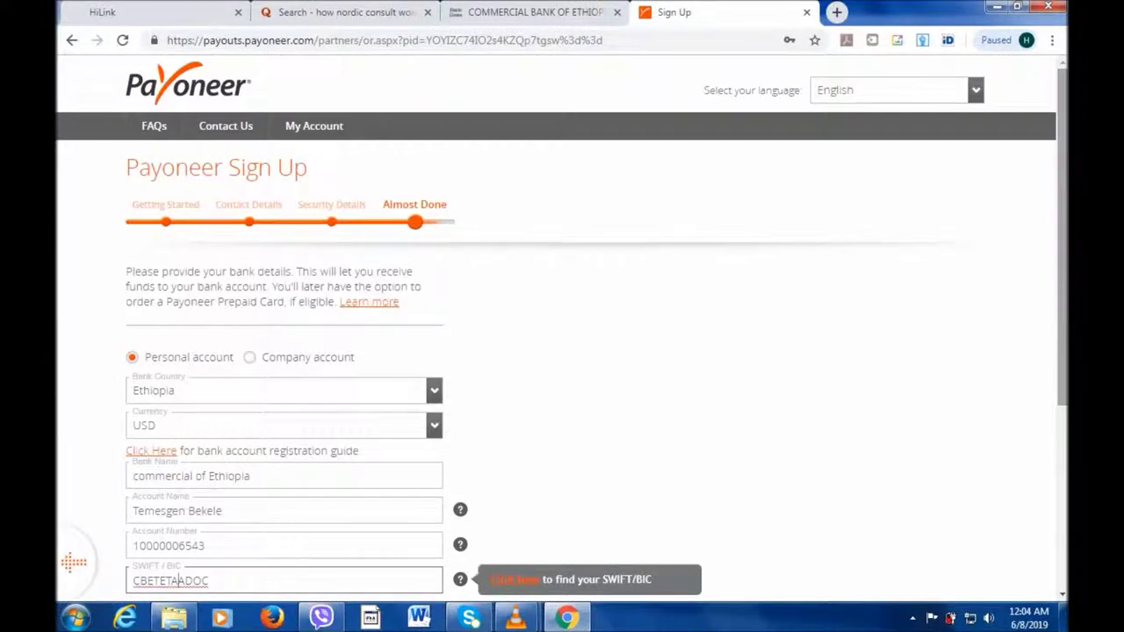